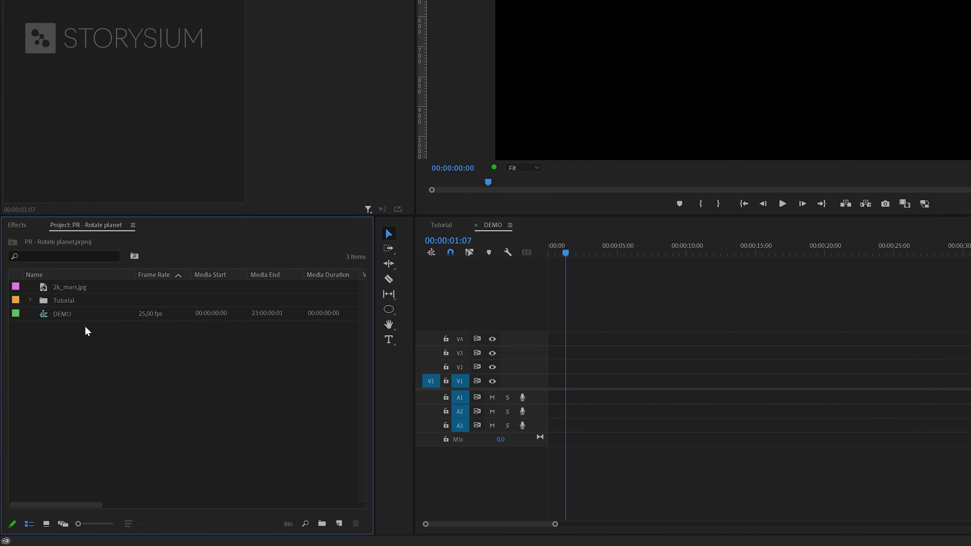
Place 2k_mars.jpg on track V3 of the DEMO sequence and extend it to about 15 seconds (00:00:14:24)
click(65, 315)
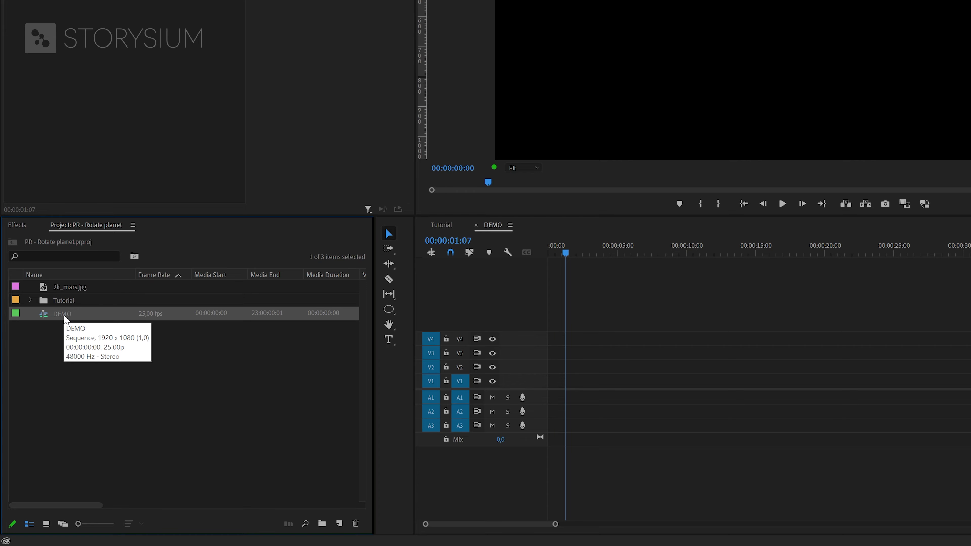
double_click(45, 286)
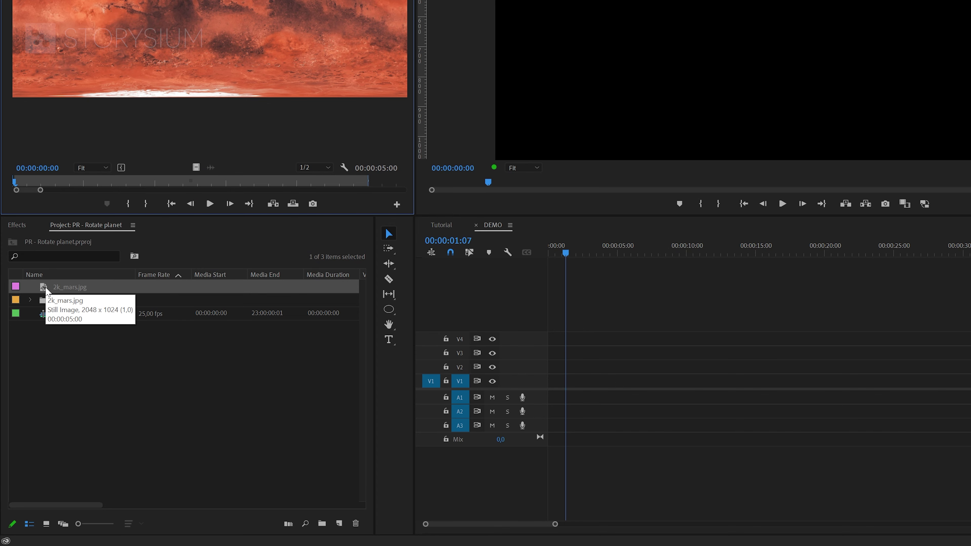
drag(49, 290, 546, 353)
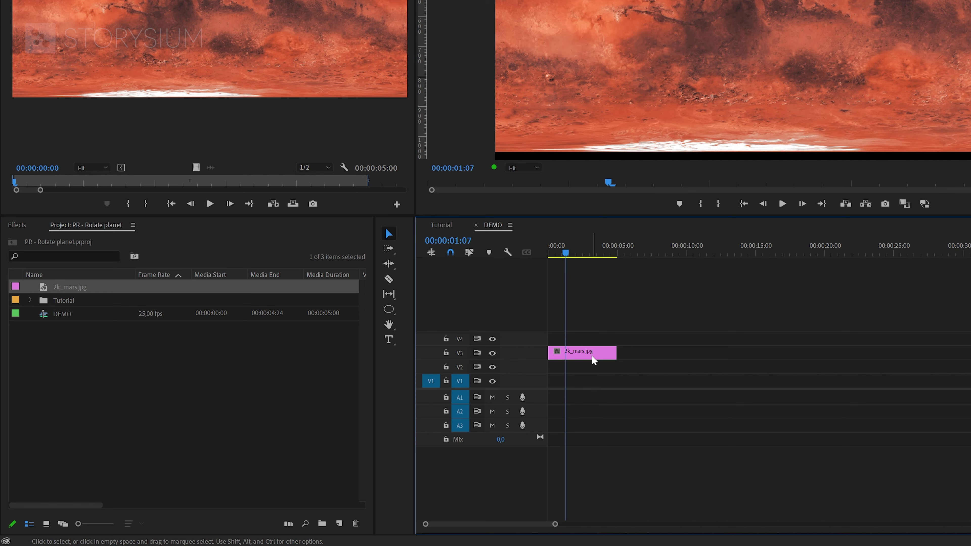
drag(616, 352, 754, 352)
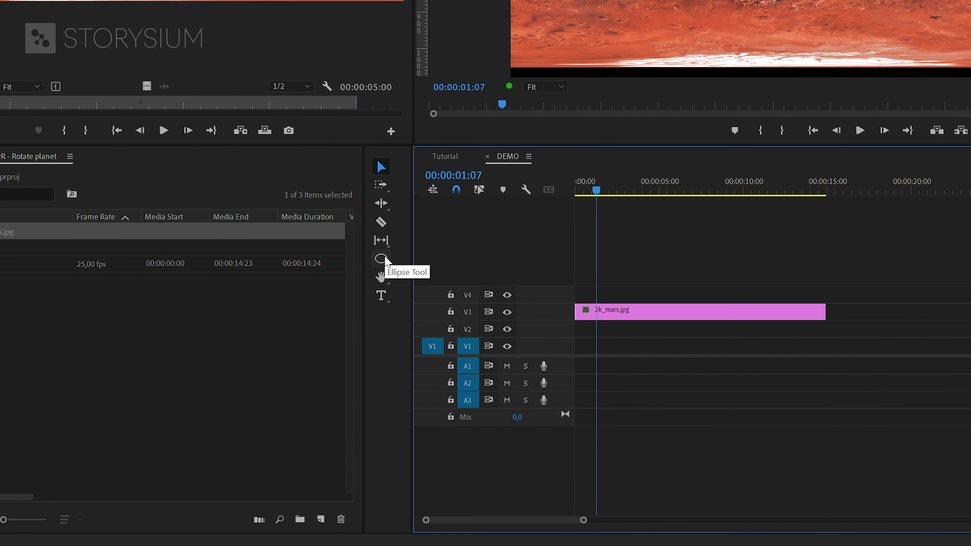
Draw a white circle centred in the frame on V4, spanning the full 15-second Mars clip
click(384, 258)
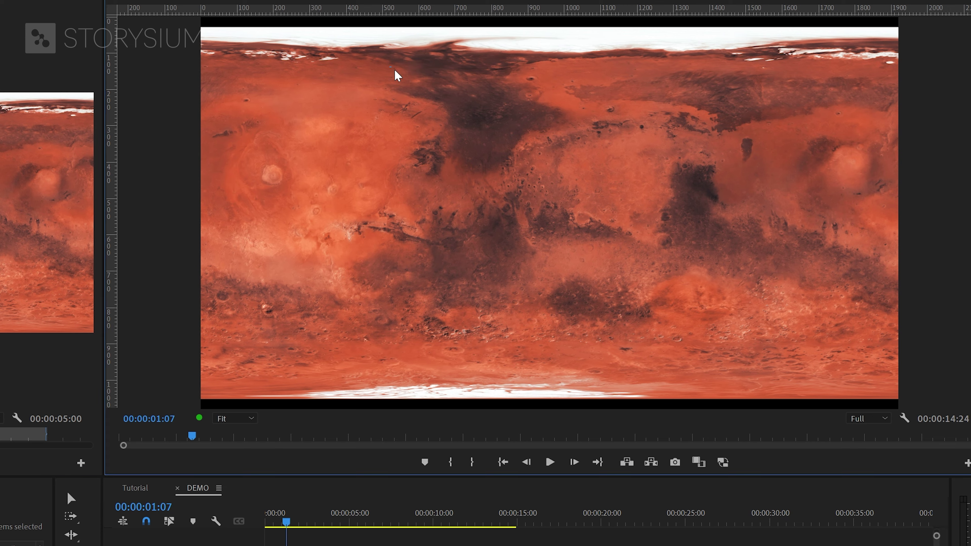
mouse_move(389, 66)
mouse_down()
mouse_move(590, 219)
mouse_move(608, 245)
mouse_move(725, 289)
mouse_up()
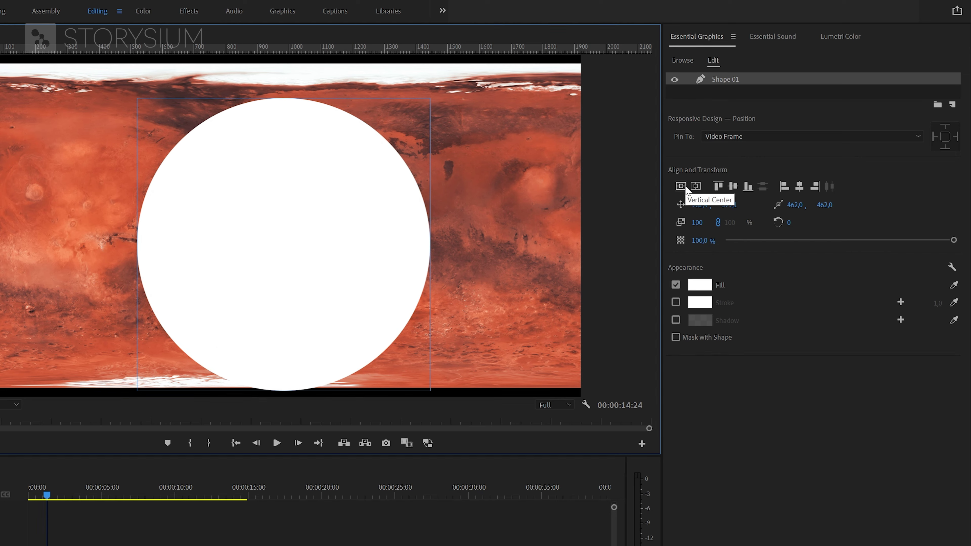
click(684, 187)
click(697, 189)
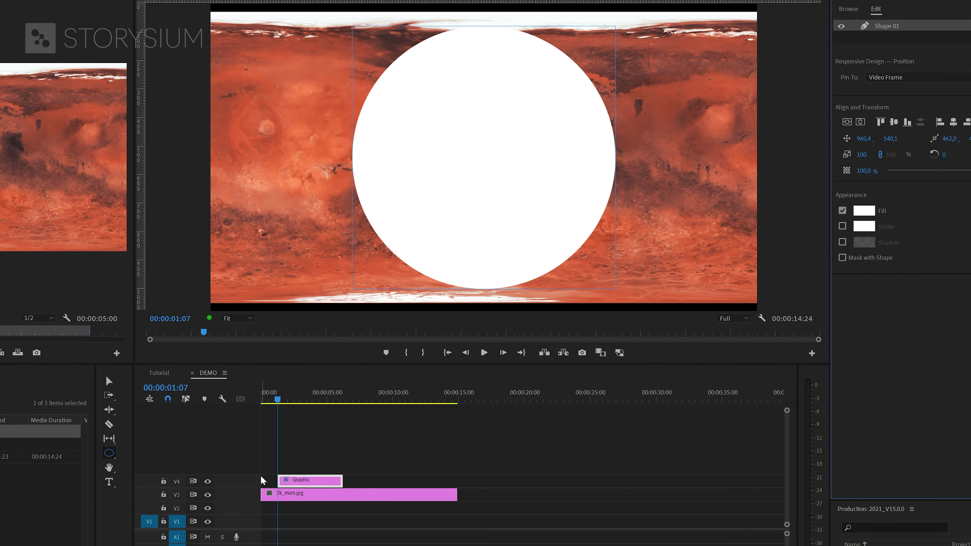
drag(277, 480, 260, 480)
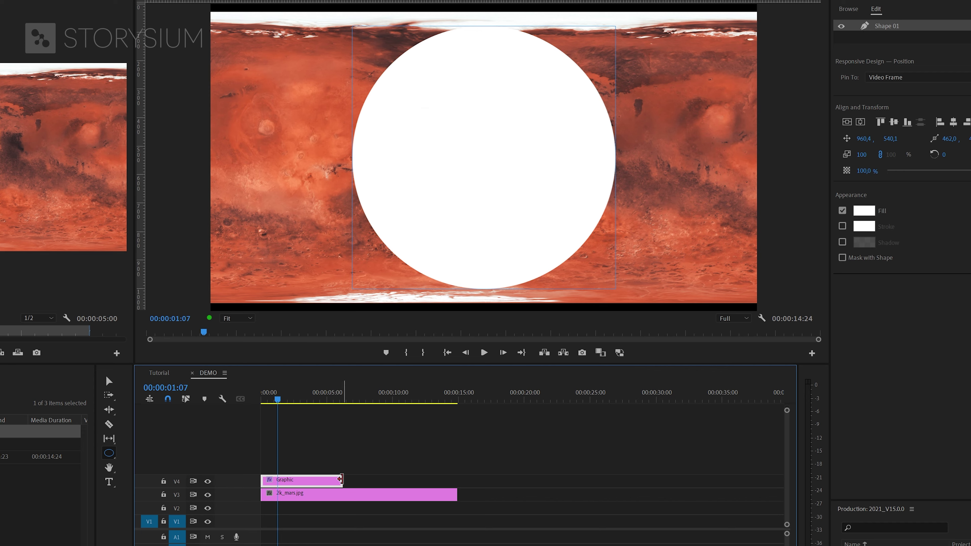
drag(341, 479, 457, 479)
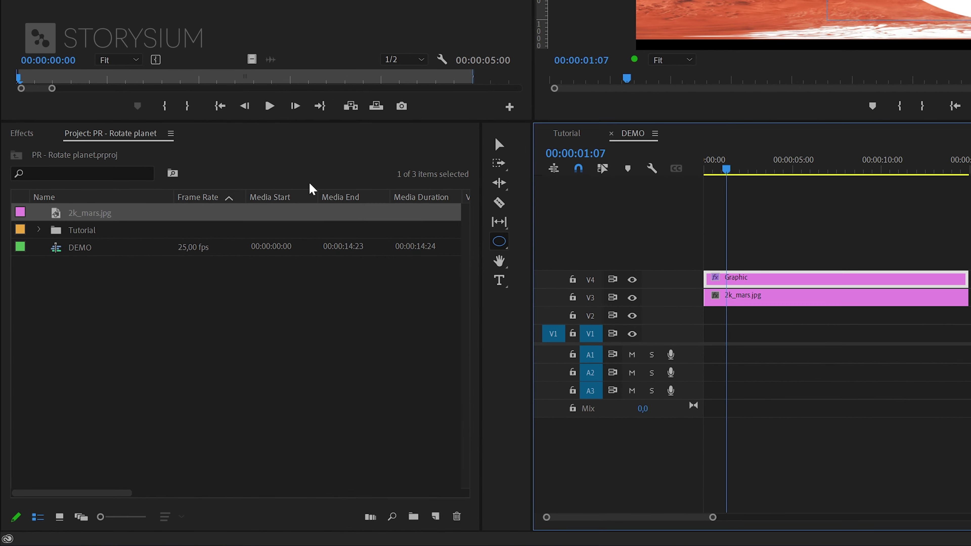
Apply the Offset and Spherize effects to the 2k_mars.jpg clip
click(38, 139)
click(139, 149)
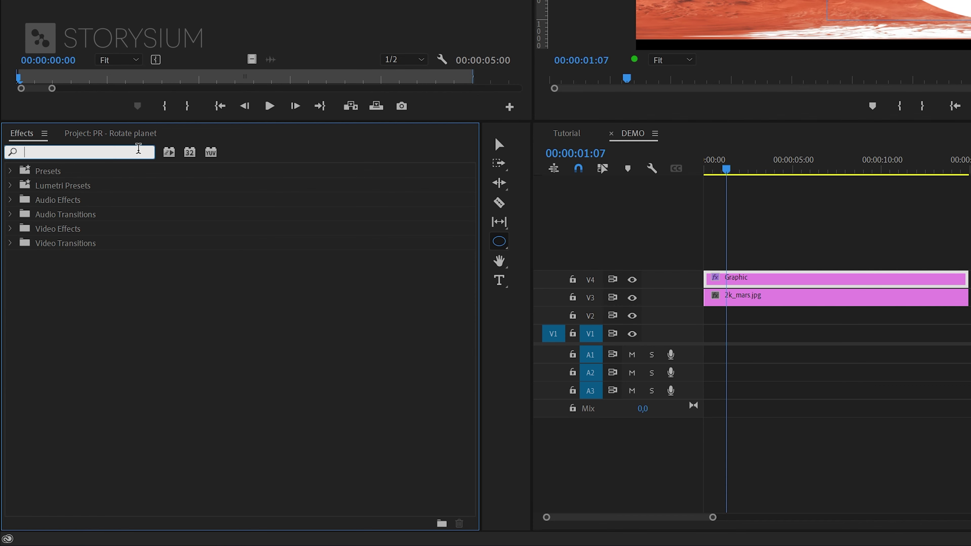
text(off)
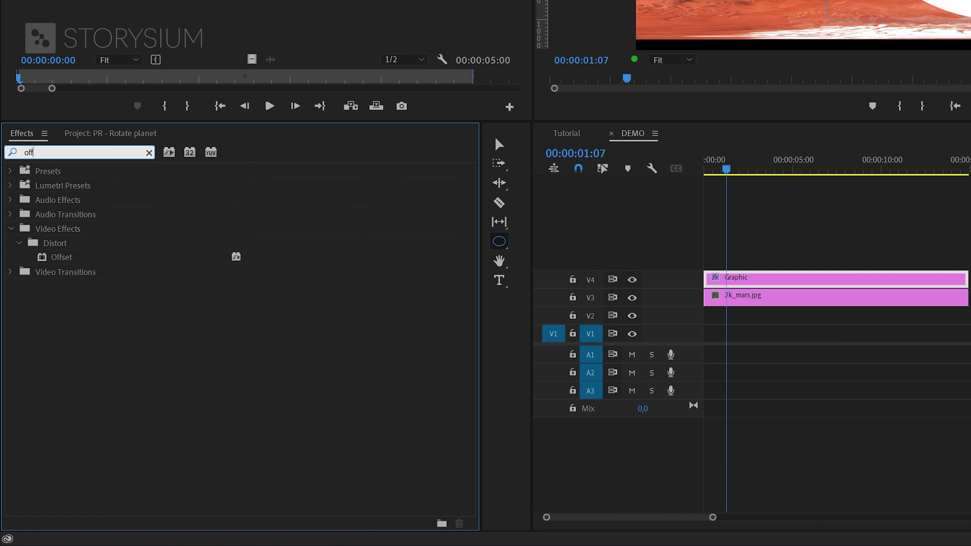
click(62, 261)
drag(62, 261, 752, 302)
click(149, 153)
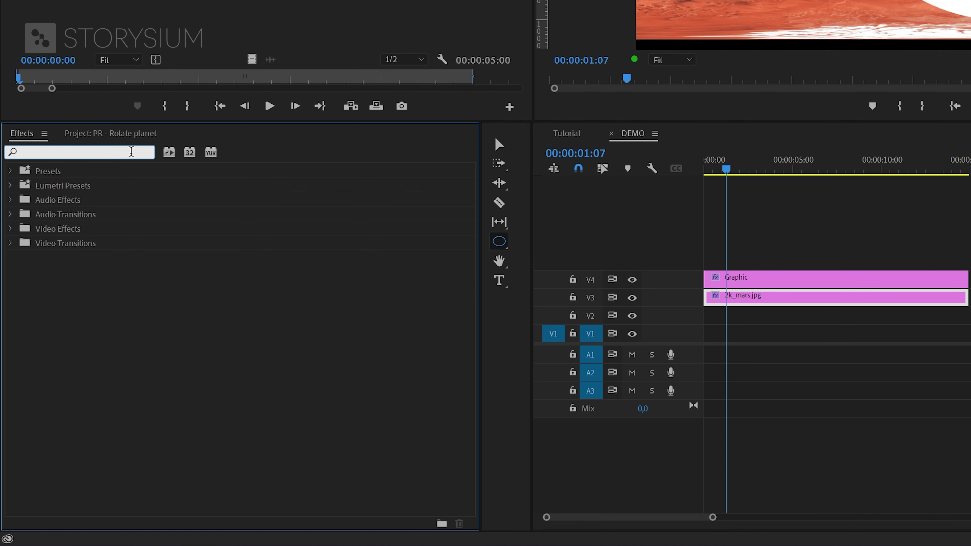
text(sph)
click(71, 260)
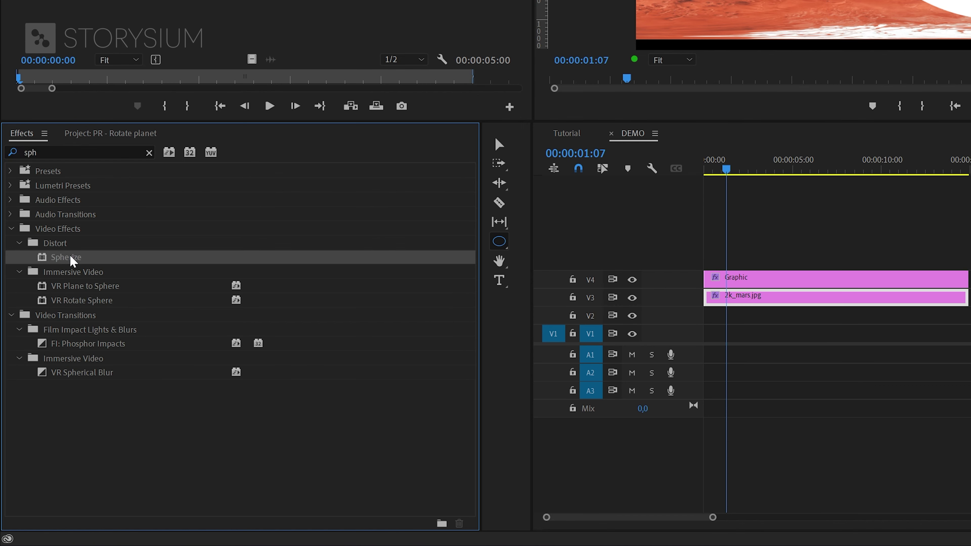
drag(72, 260, 749, 297)
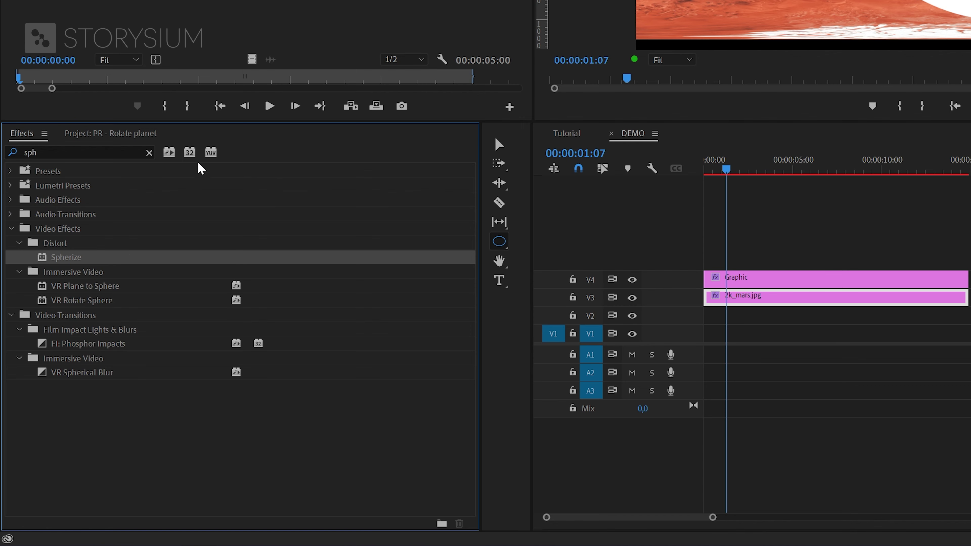
Apply the Lighting Effects and Track Matte Key effects to the 2k_mars.jpg clip
click(149, 153)
click(133, 151)
text(light)
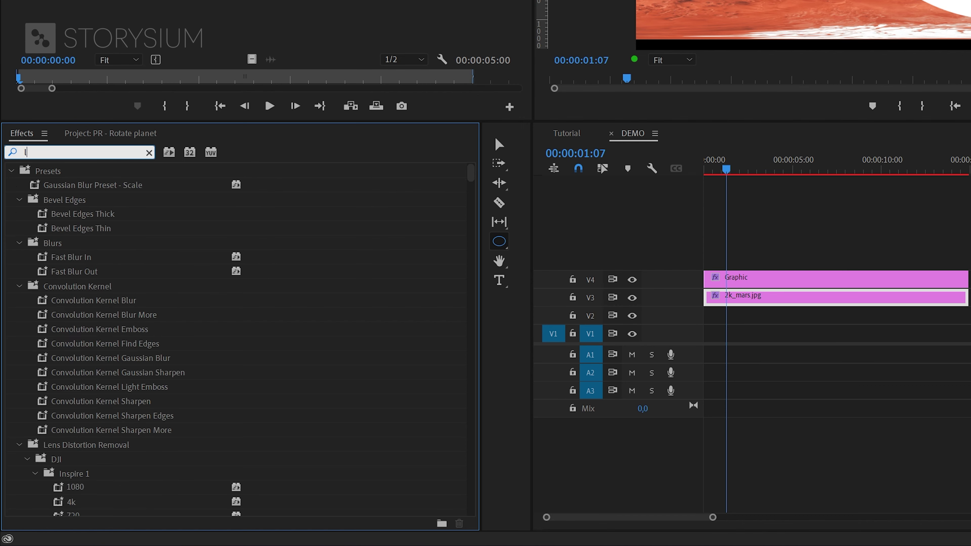
click(100, 286)
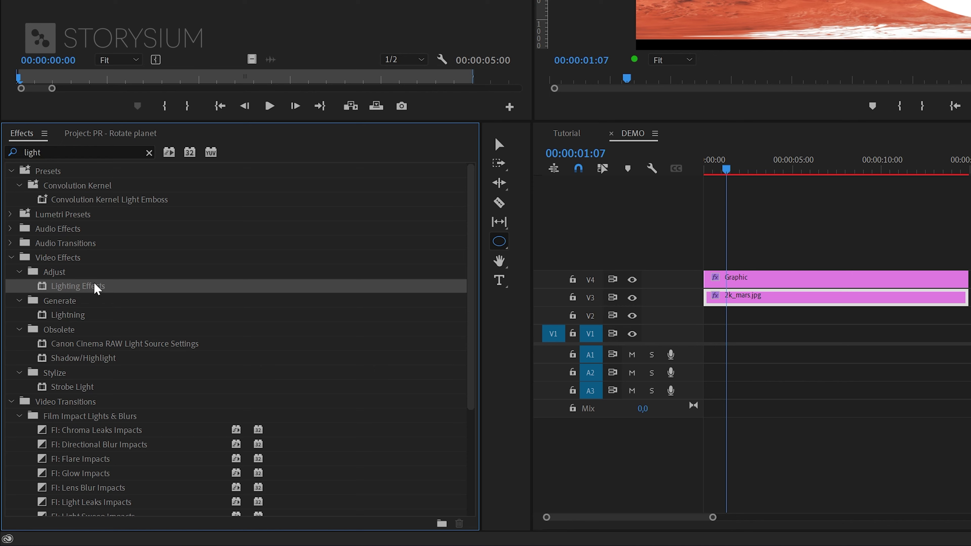
drag(99, 286, 728, 301)
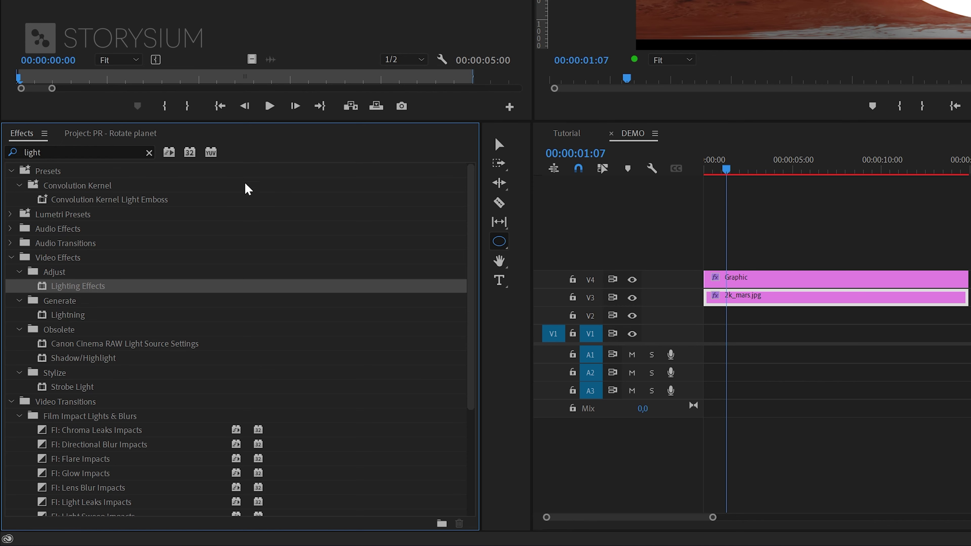
click(149, 152)
text(track)
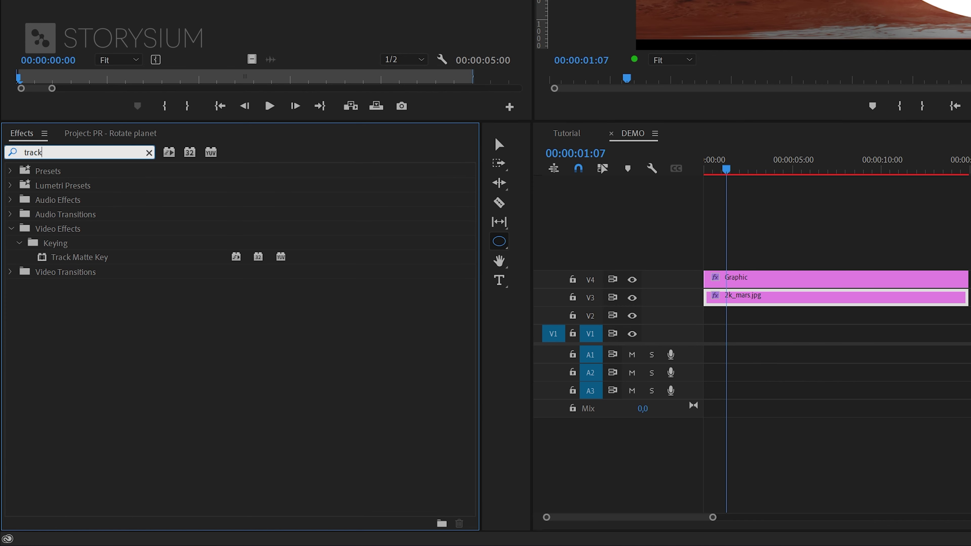
click(98, 258)
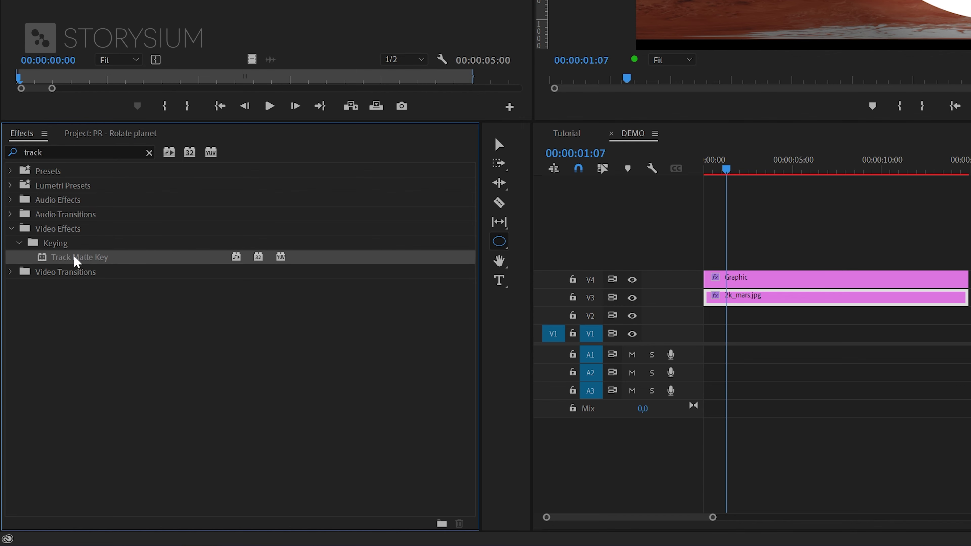
drag(76, 262, 744, 302)
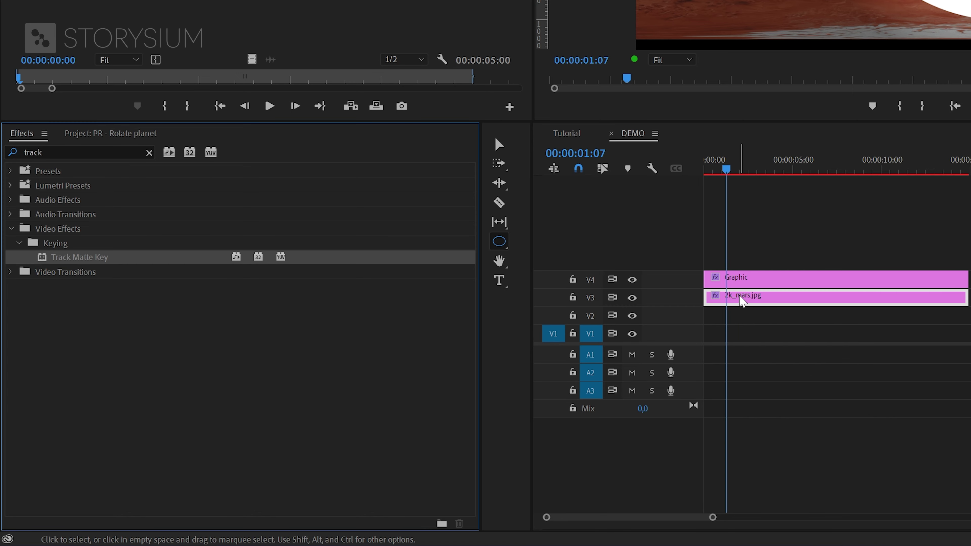
Set the Mars clip's Track Matte Key matte to Video 4, cropping Mars to the circle
double_click(742, 300)
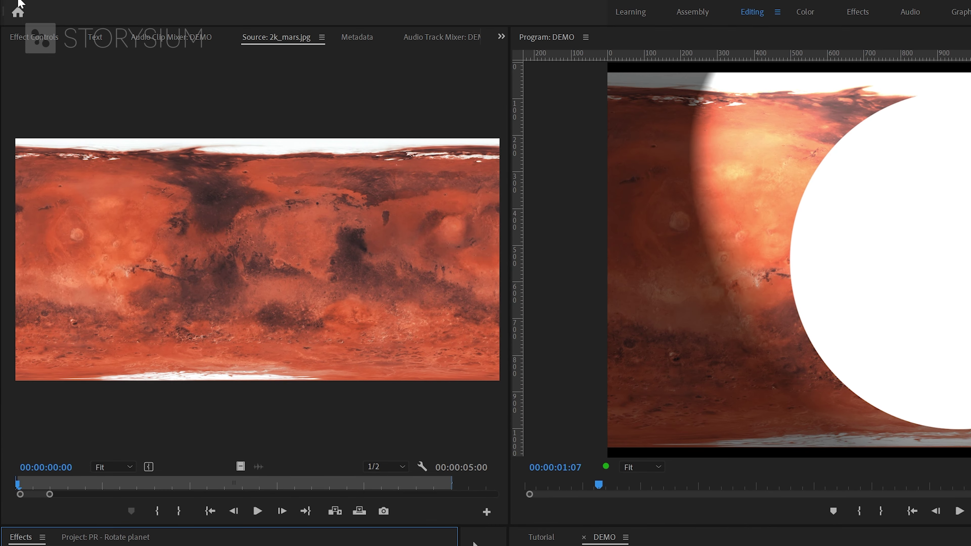
click(39, 37)
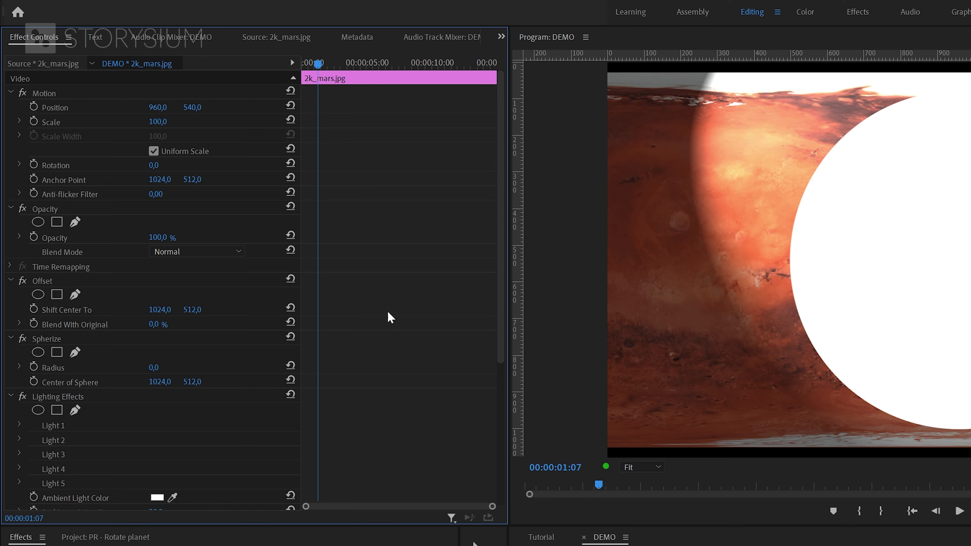
scroll(389, 317, down, 6)
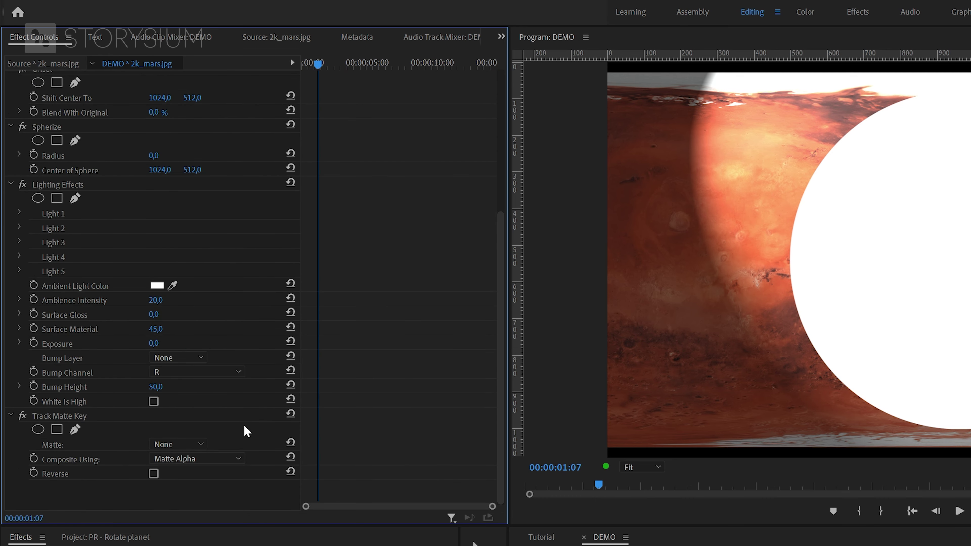
click(199, 445)
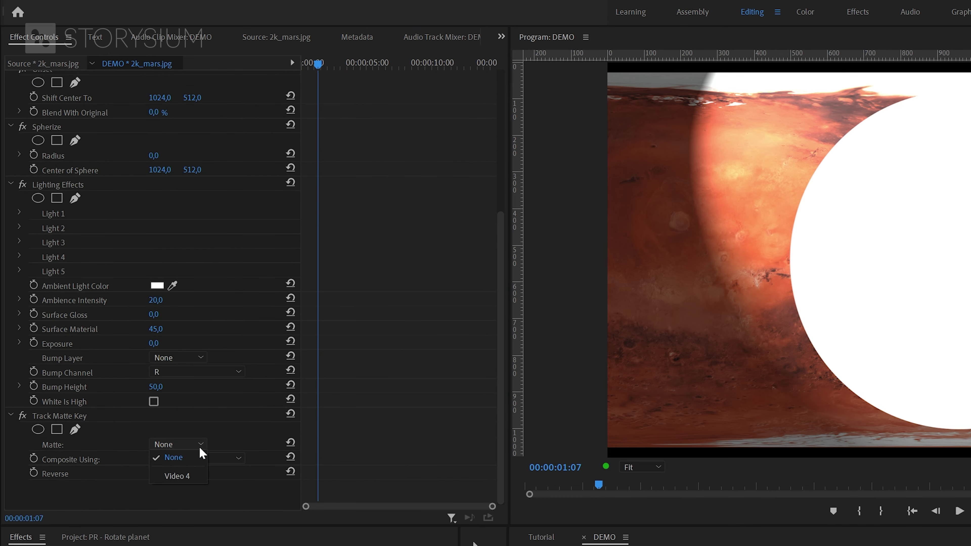
click(174, 474)
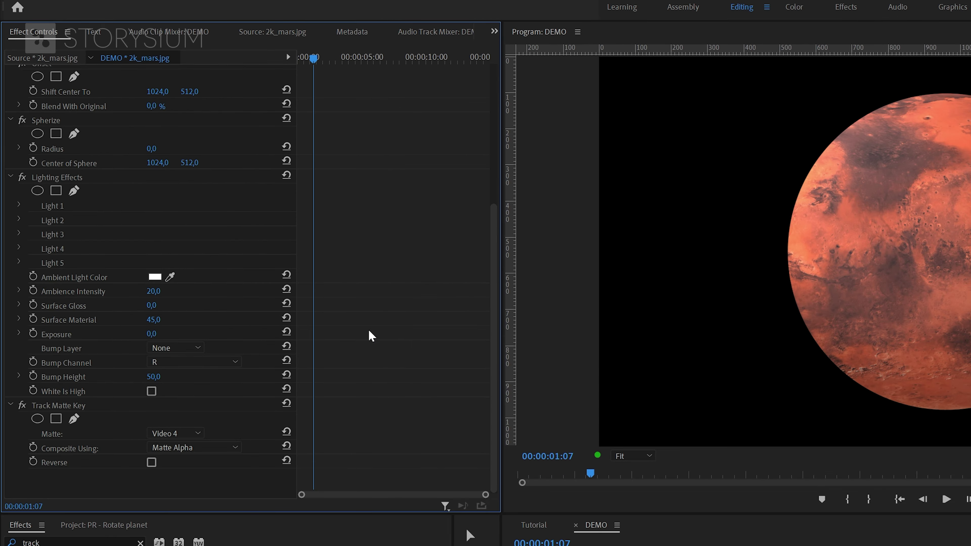
Add an Offset Shift Center To keyframe at the clip start with X 1373
scroll(290, 267, up, 4)
scroll(374, 341, up, 3)
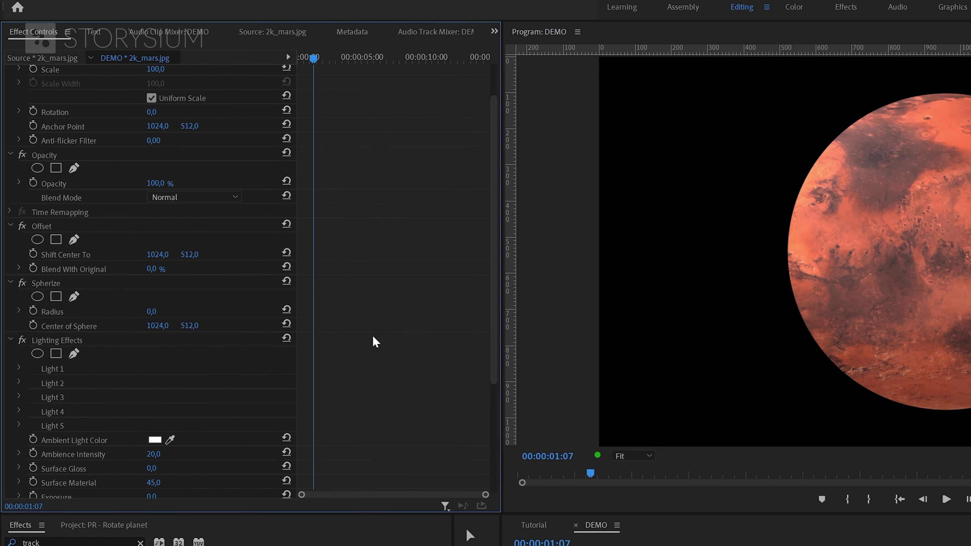
click(34, 254)
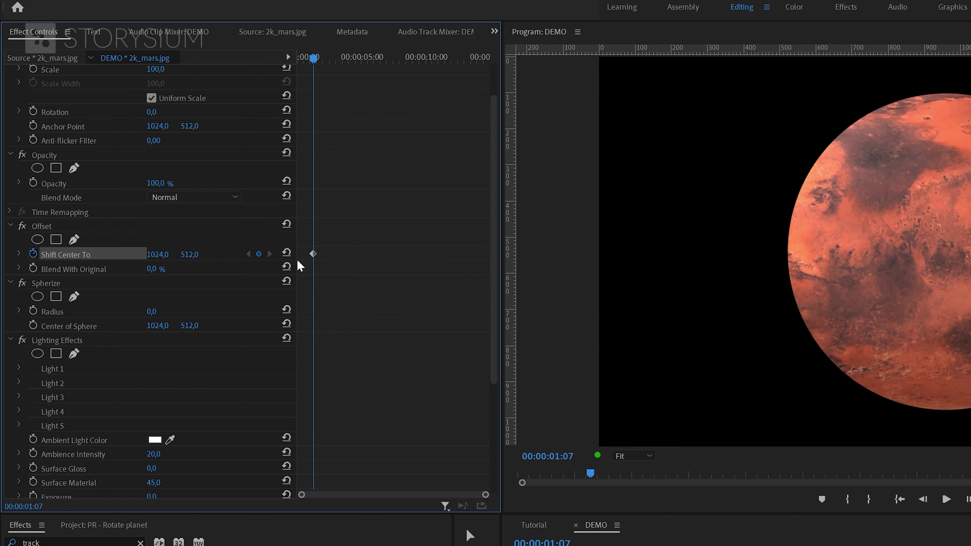
drag(313, 255, 289, 256)
drag(163, 259, 2, 259)
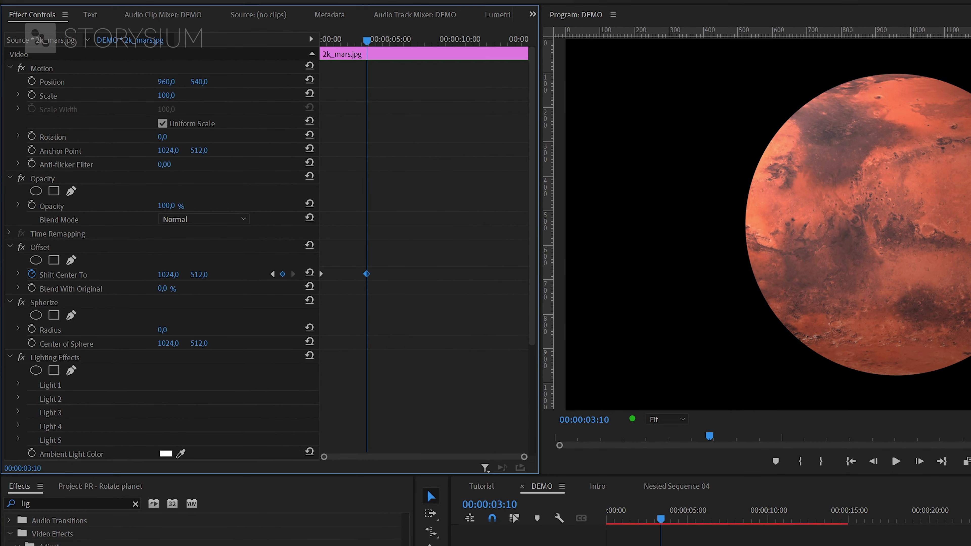
Set a Shift Center To keyframe of 2000 at the end of the clip
drag(167, 275, 245, 274)
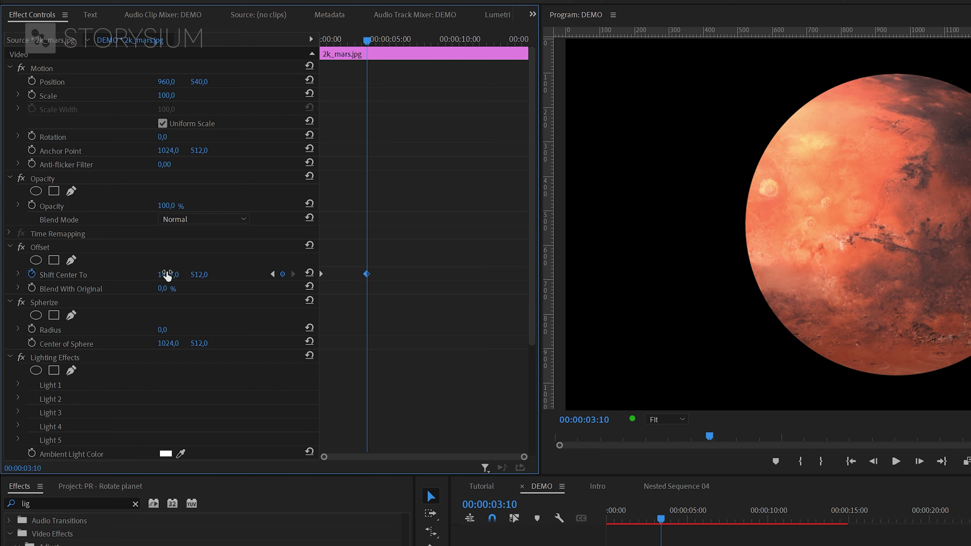
click(167, 275)
text(2000)
key(Return)
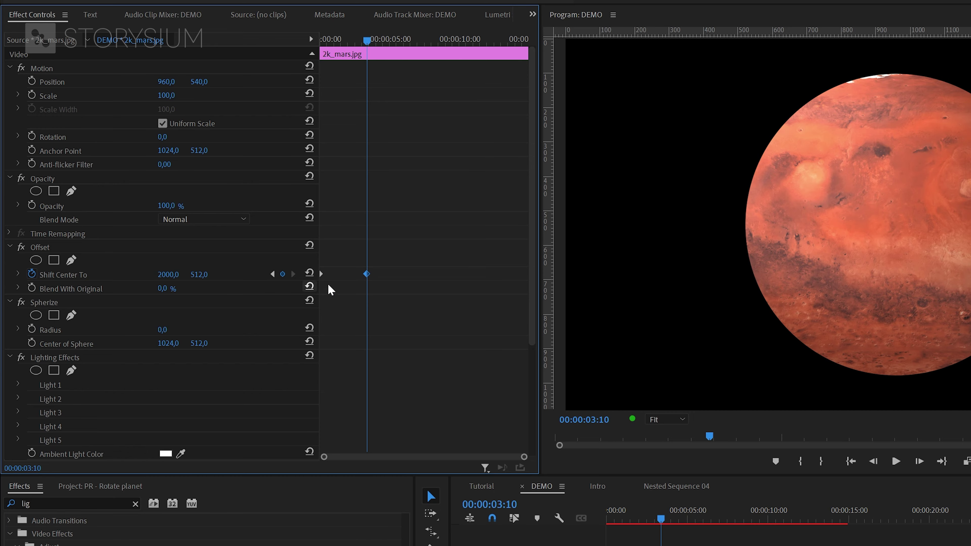
drag(366, 273, 526, 274)
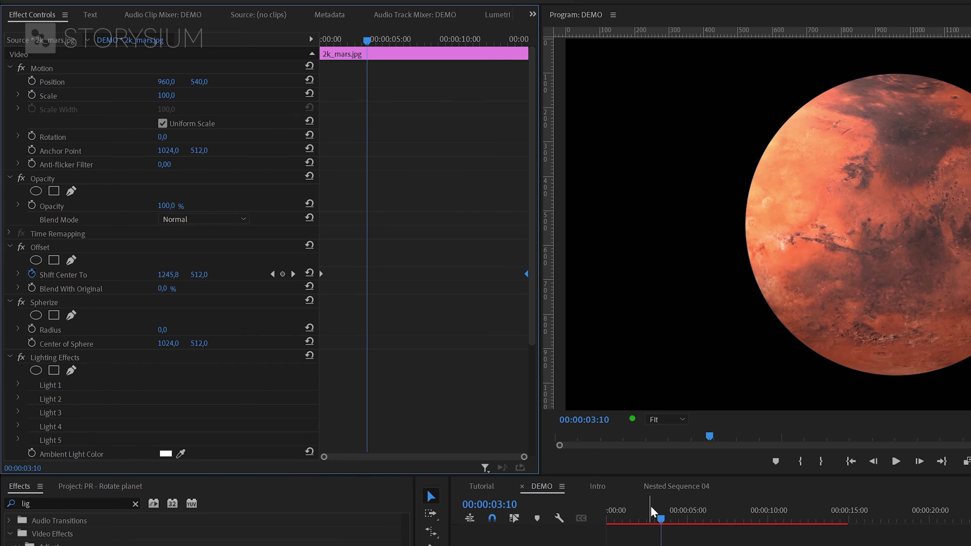
Play back from the start to preview Mars rotating
click(651, 506)
key(space)
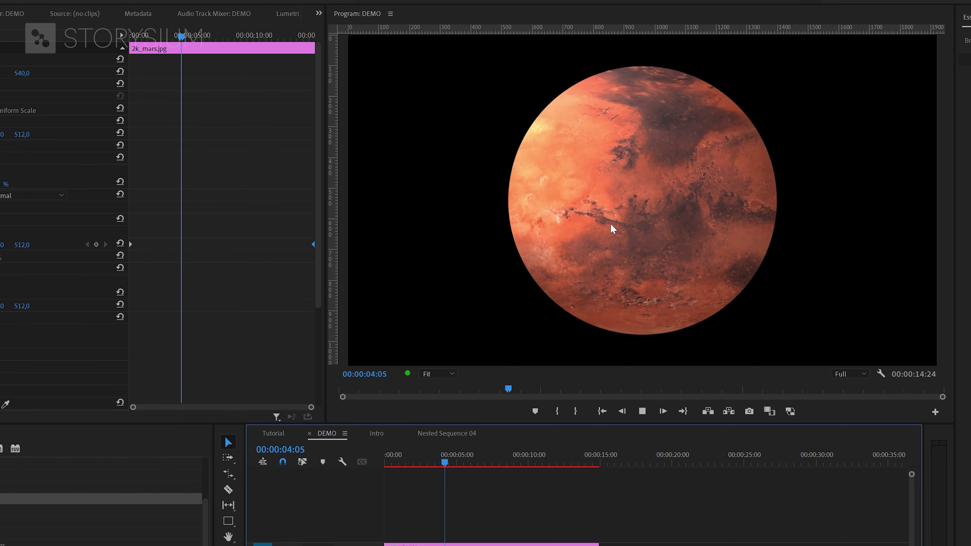
key(space)
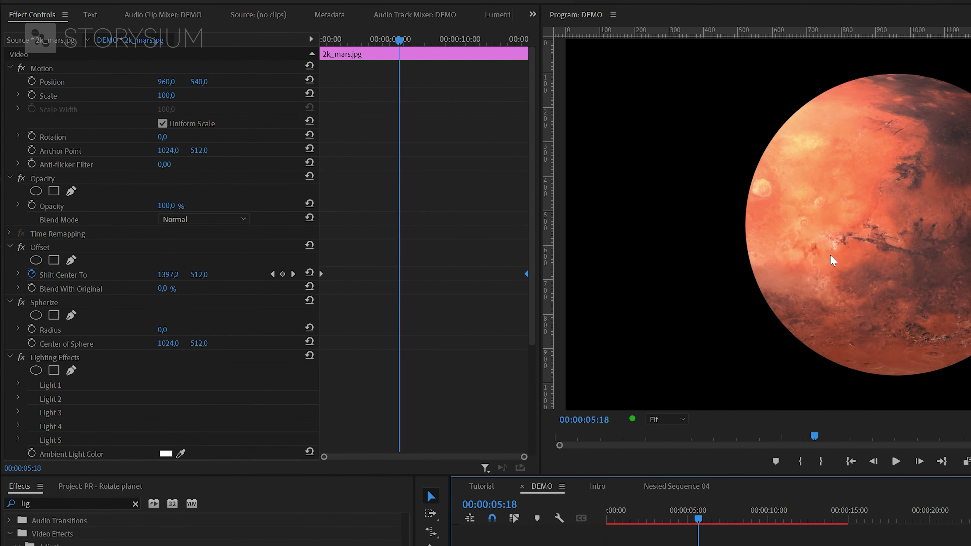
Scrub the Spherize Radius up to 499 so the Mars texture bulges into a globe
click(169, 328)
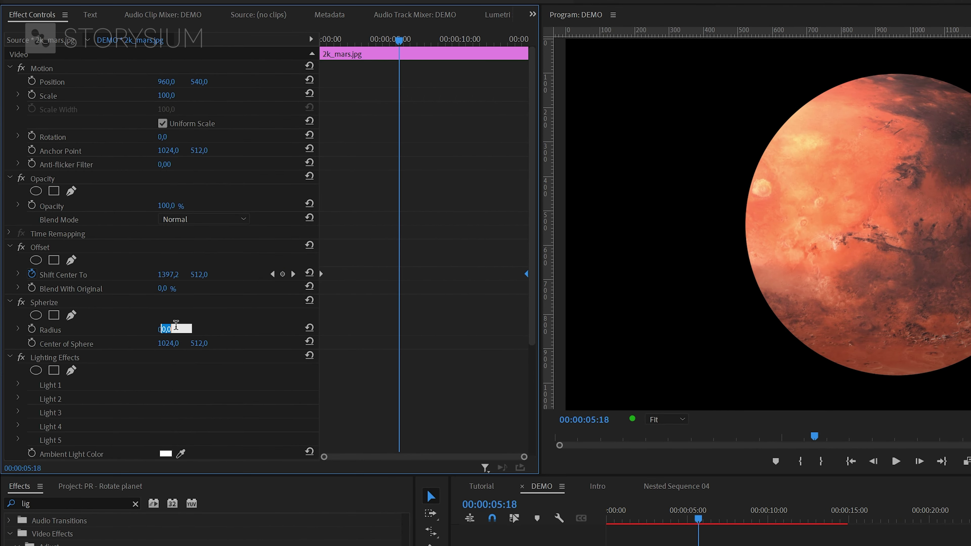
click(186, 318)
mouse_move(167, 329)
mouse_down()
mouse_move(188, 329)
mouse_move(177, 330)
mouse_up()
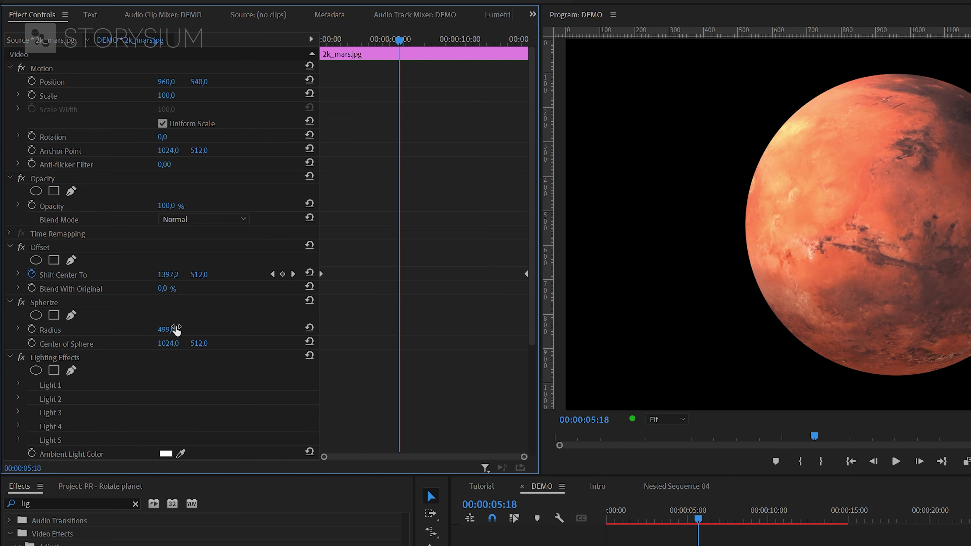
scroll(176, 330, down, 5)
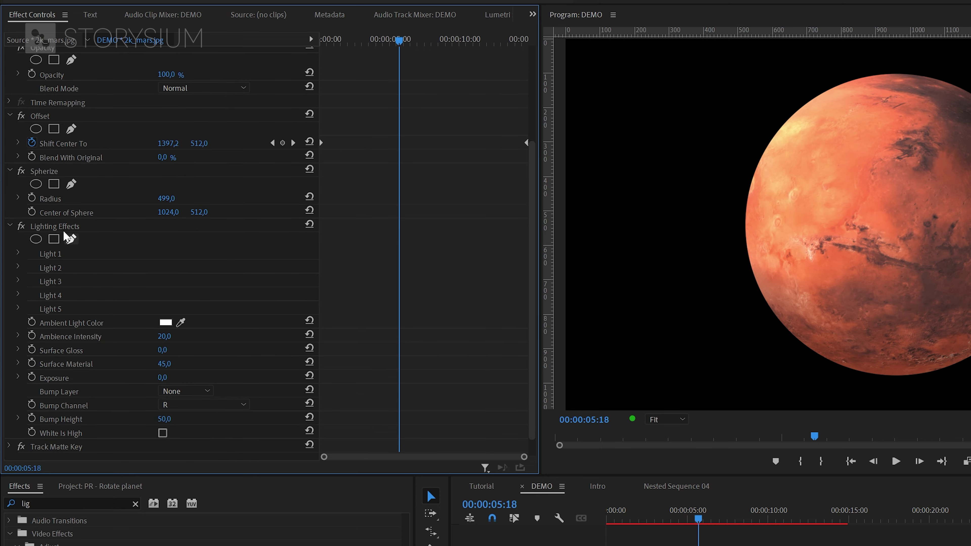
Move the Lighting Effects light to Mars's upper left and set its Intensity to 60
click(61, 224)
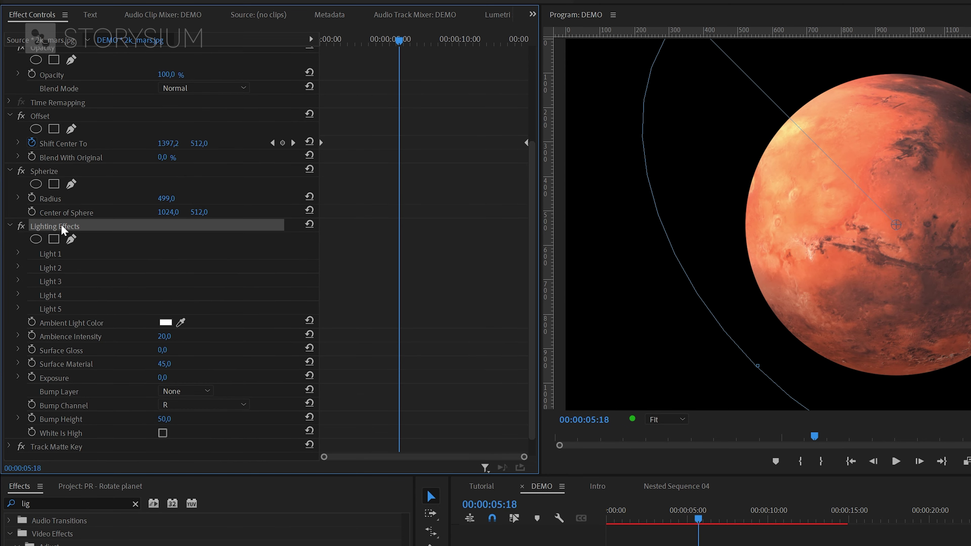
drag(609, 225, 547, 154)
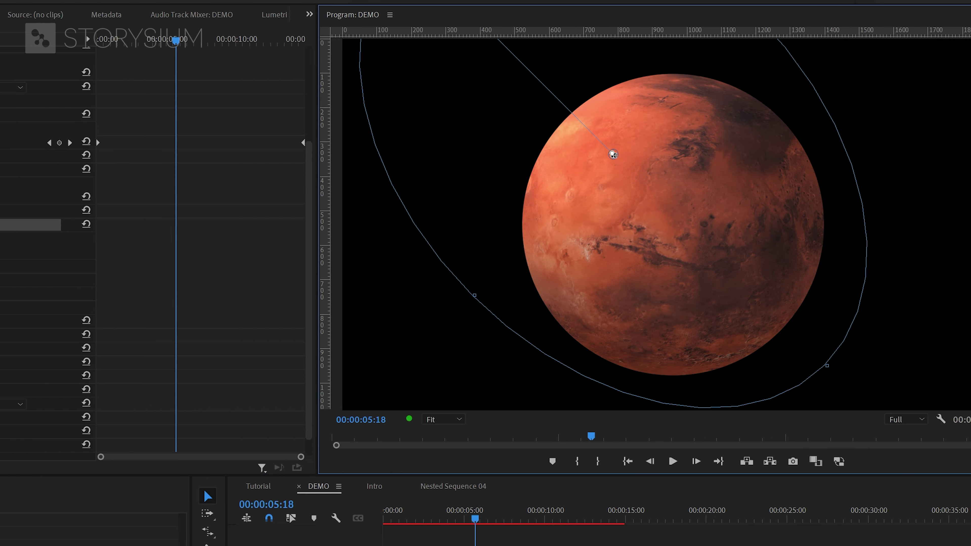
click(19, 253)
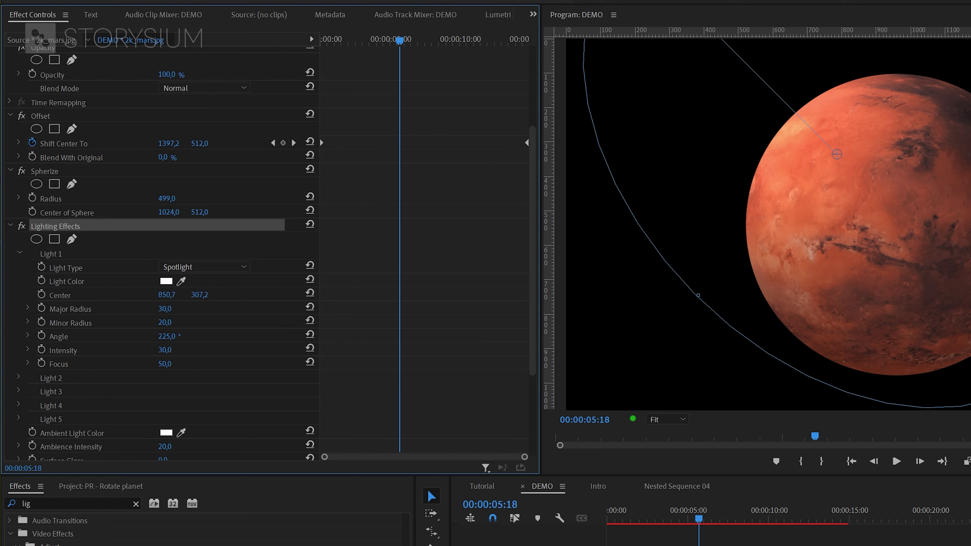
click(176, 350)
text(60)
key(Return)
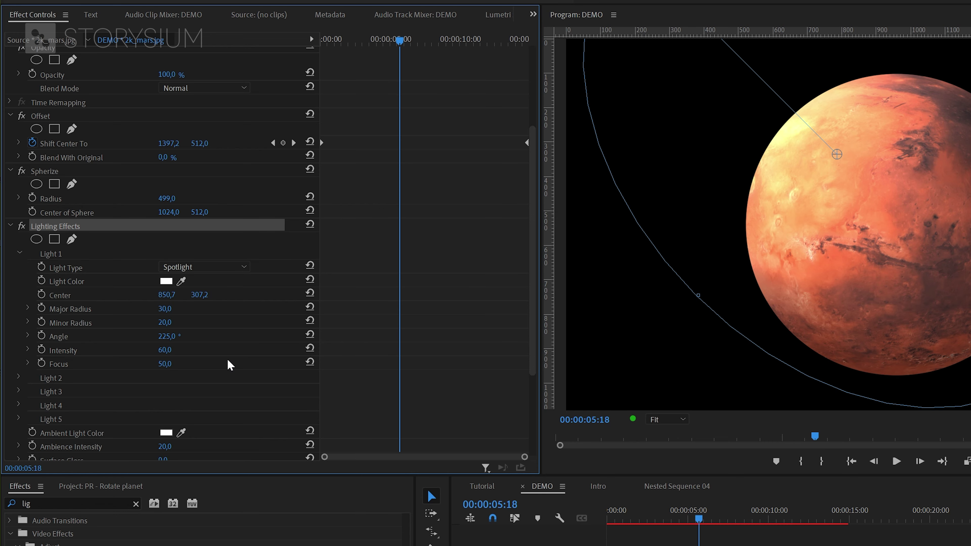
Sample a Mars-red Ambient Light Color, with Ambience Intensity 10 and Exposure 10
scroll(229, 364, down, 5)
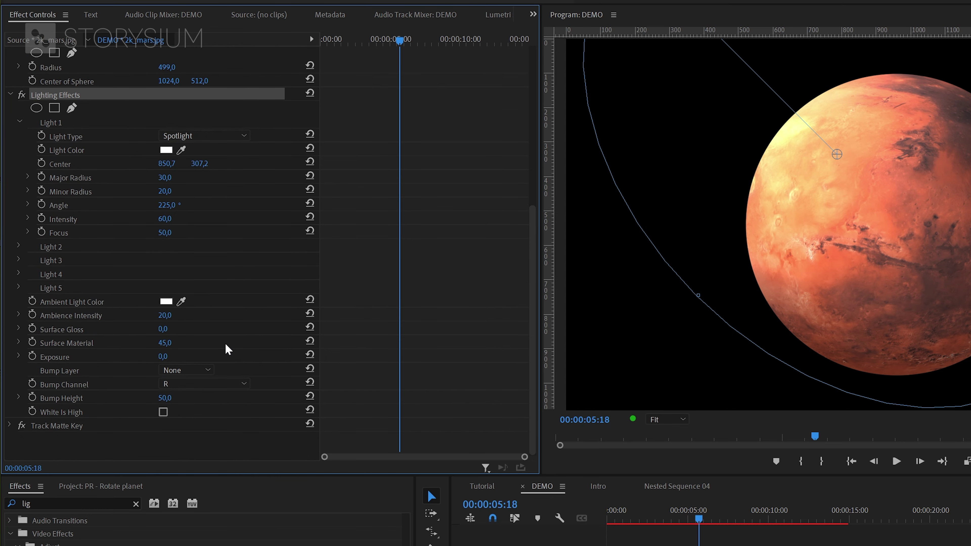
click(181, 302)
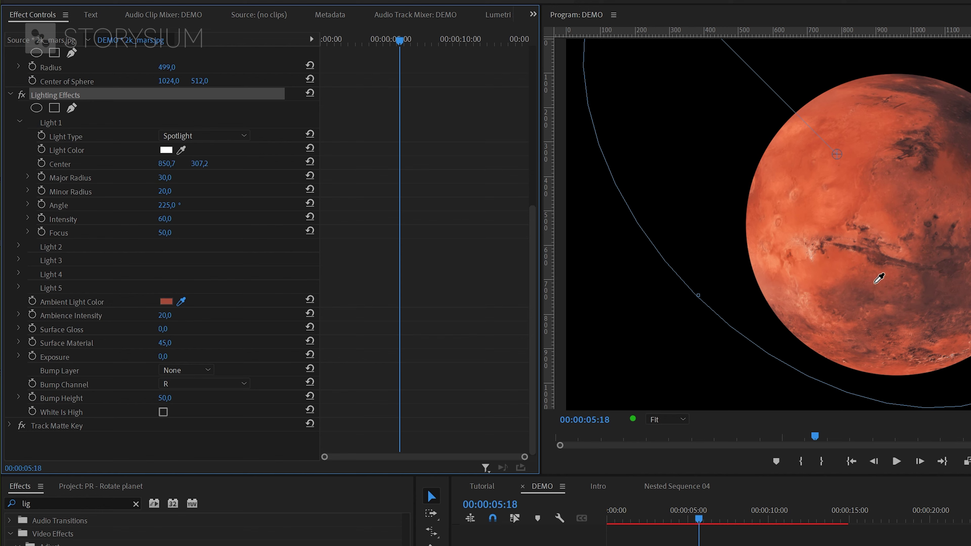
click(861, 295)
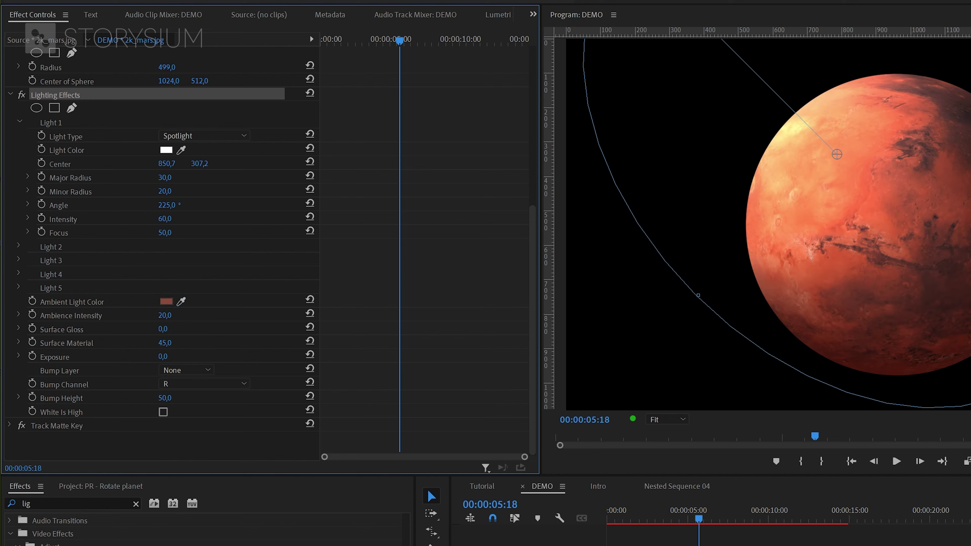
click(164, 315)
text(10)
key(Tab)
click(164, 356)
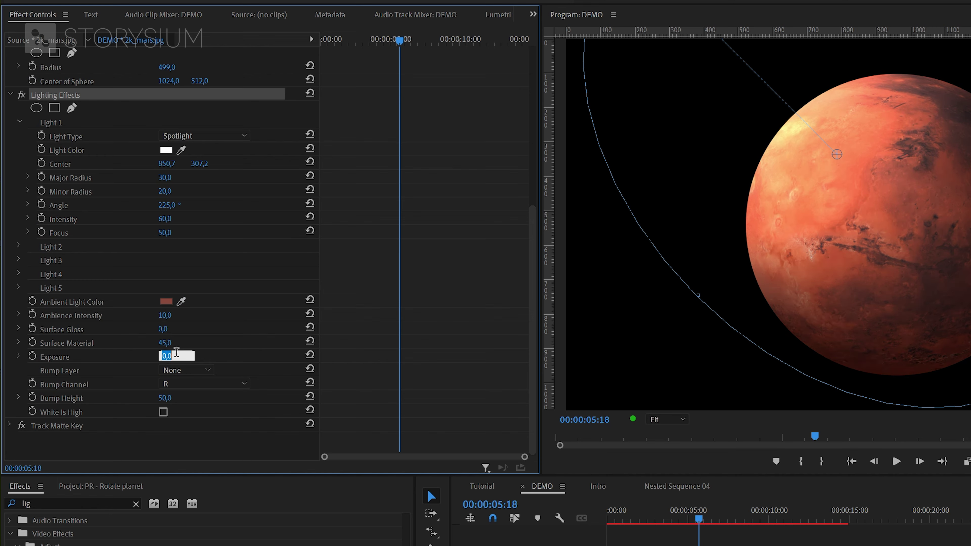
text(10)
click(235, 347)
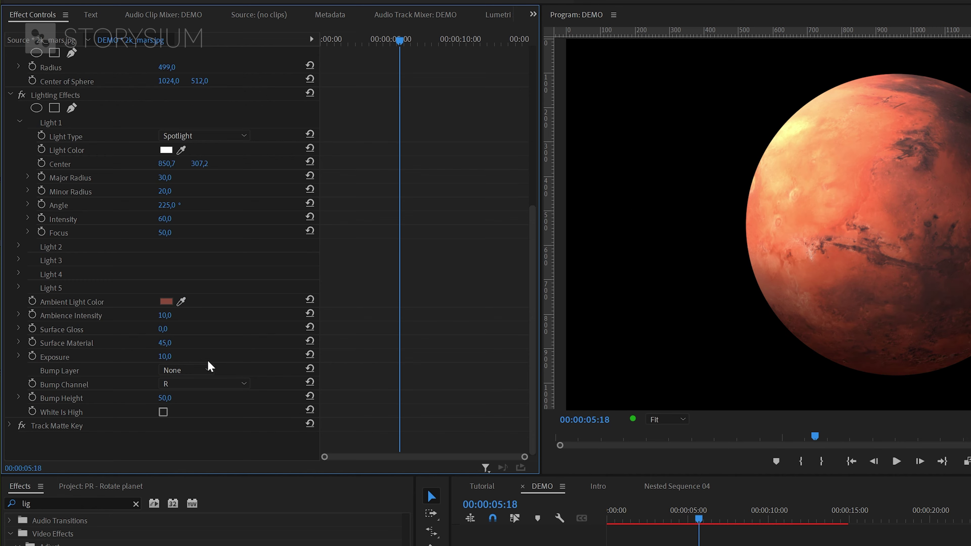
Use Video 3 as the Lighting Effects bump layer with Bump Height 10 and White Is High ticked
click(186, 370)
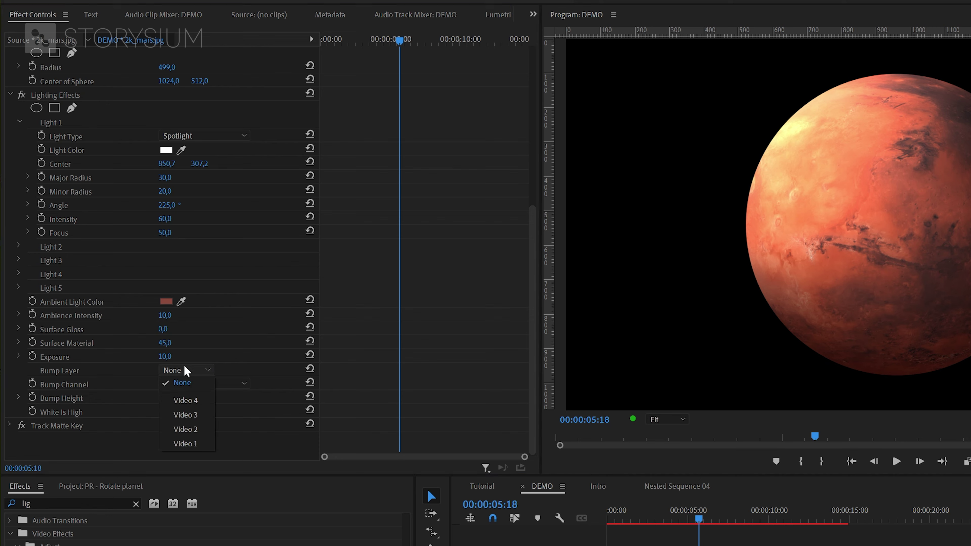
click(189, 414)
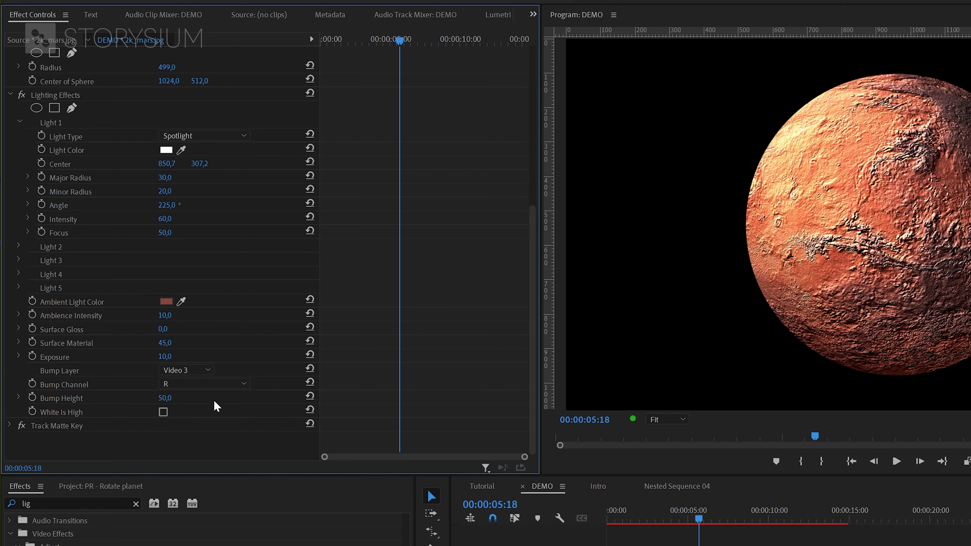
click(165, 397)
text(10)
key(Return)
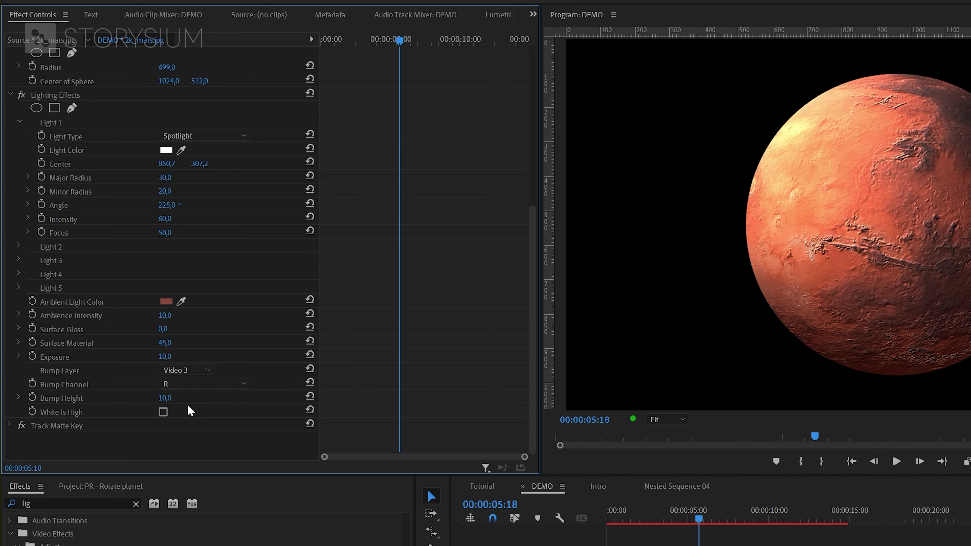
click(163, 412)
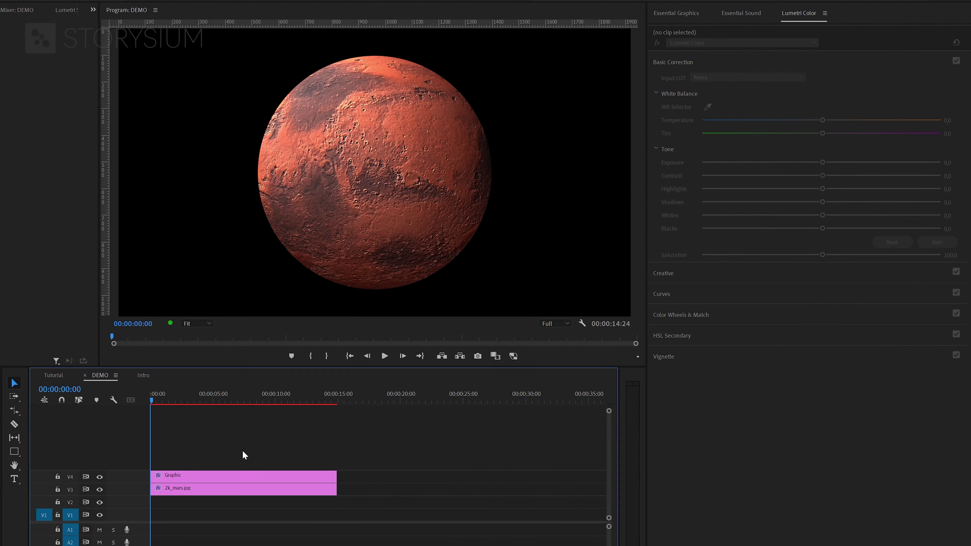
Grade the 2k_mars.jpg clip in Lumetri Color with Exposure -5 and Contrast 100
click(180, 489)
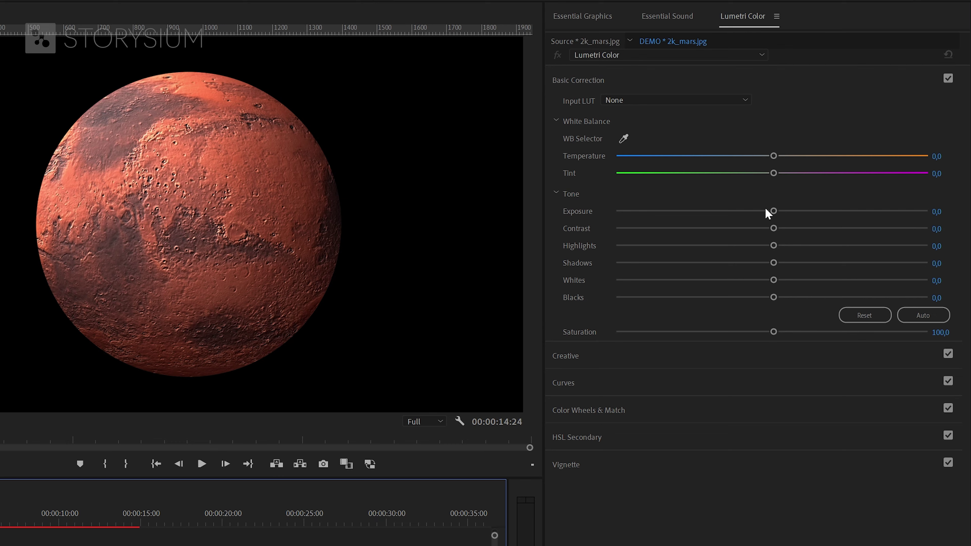
drag(774, 211, 603, 224)
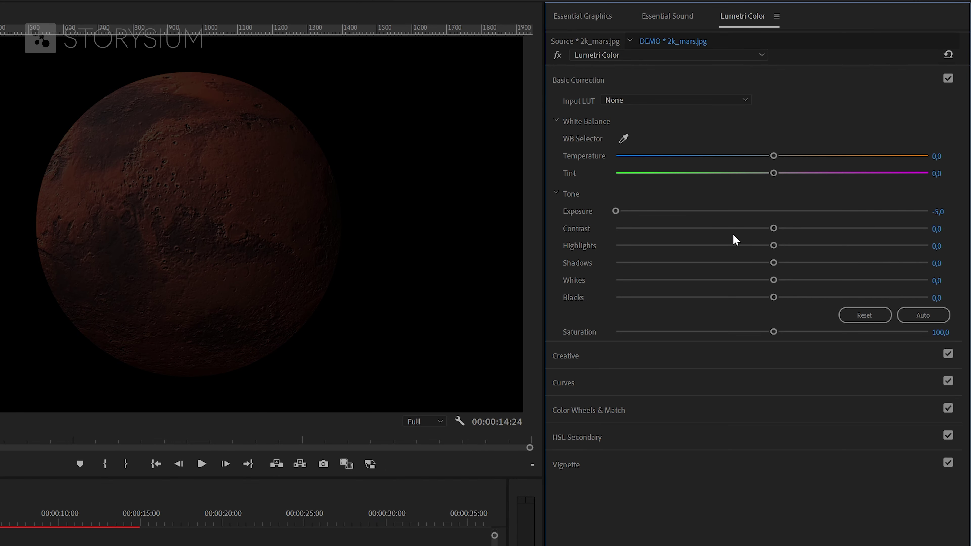
drag(776, 227, 952, 228)
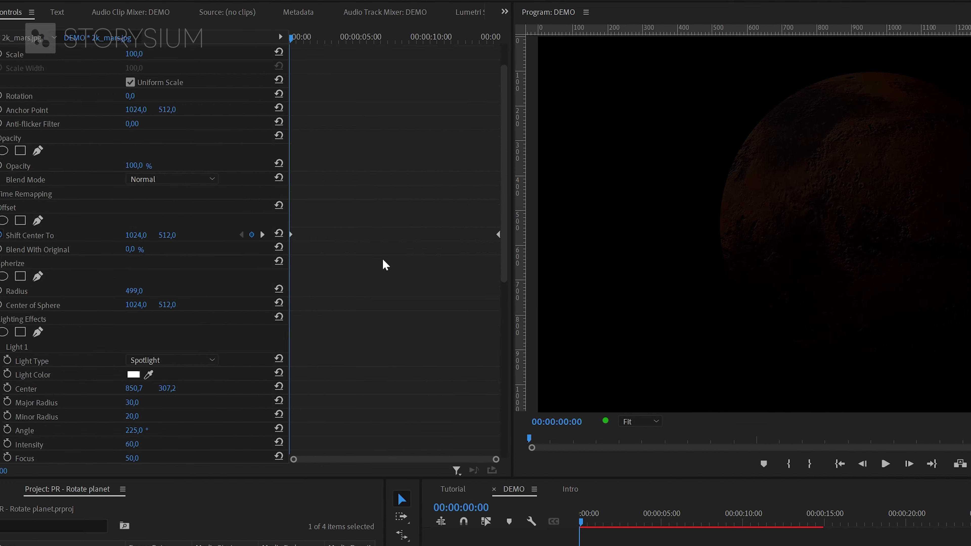
Draw a free-form Lumetri Color mask covering Mars's lower right
scroll(416, 257, down, 5)
scroll(416, 257, down, 3)
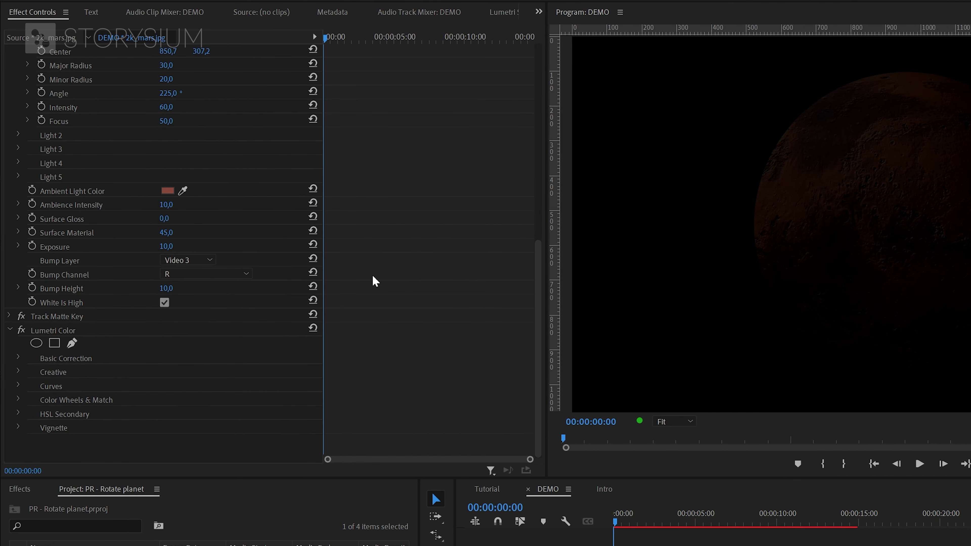
click(60, 331)
click(72, 343)
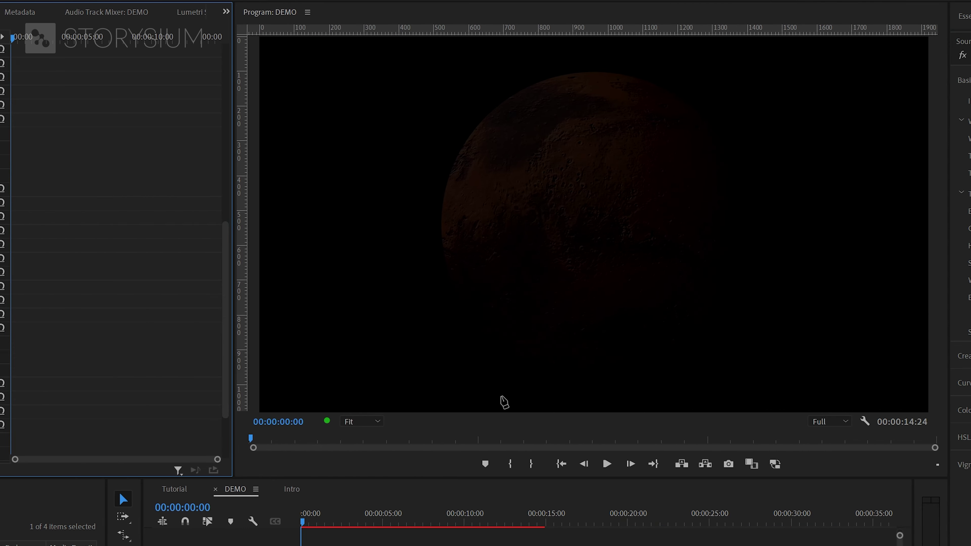
click(469, 397)
click(842, 391)
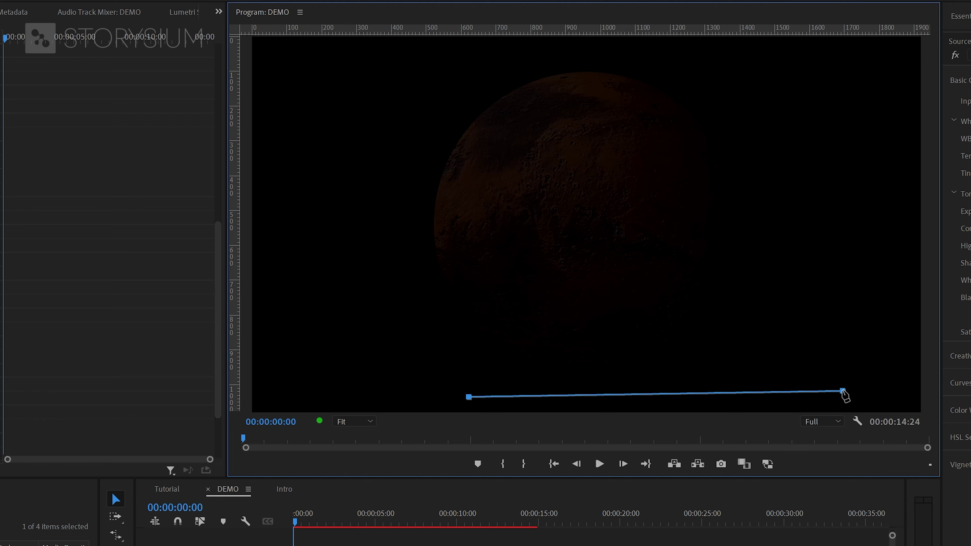
click(829, 114)
click(468, 397)
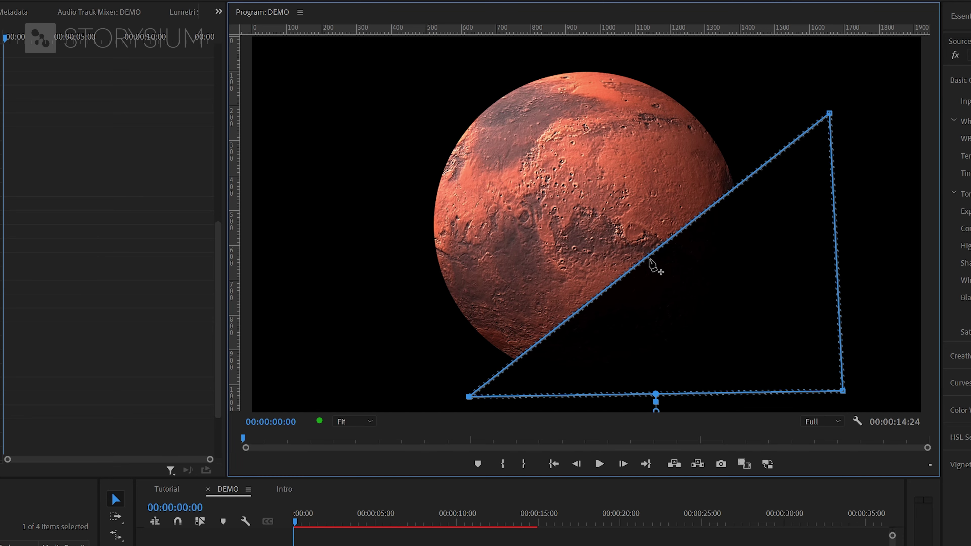
Curve the mask edge around the planet, feather it heavily, and deselect all
drag(649, 259, 657, 293)
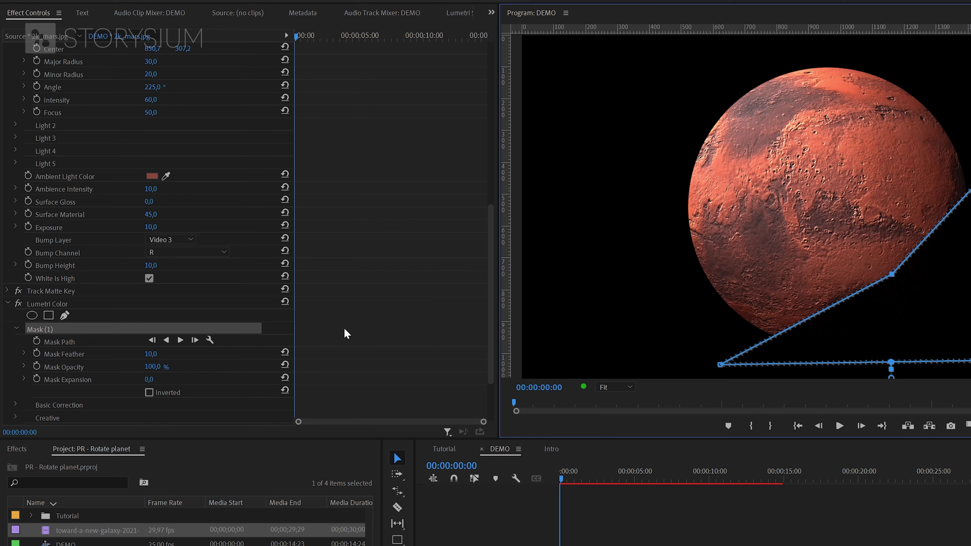
drag(151, 354, 239, 354)
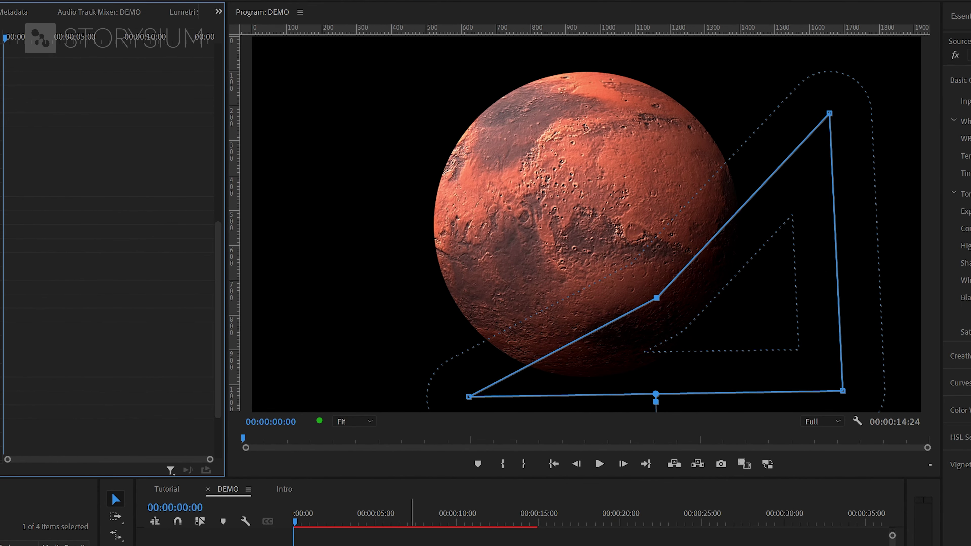
key(ctrl+shift+a)
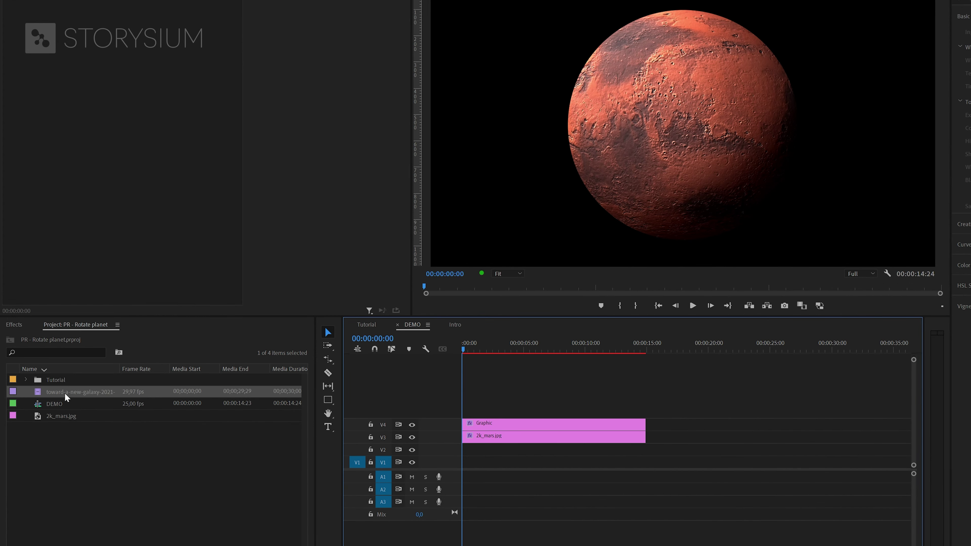
Place the galaxy video on V1 beneath Mars and set its Scale to 50
drag(65, 393, 447, 468)
click(524, 464)
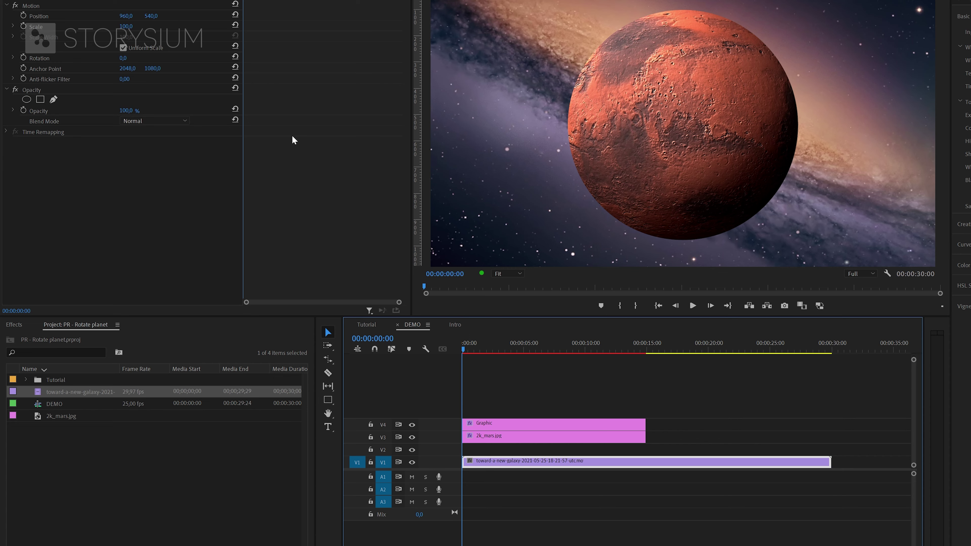
click(134, 26)
text(50)
key(Return)
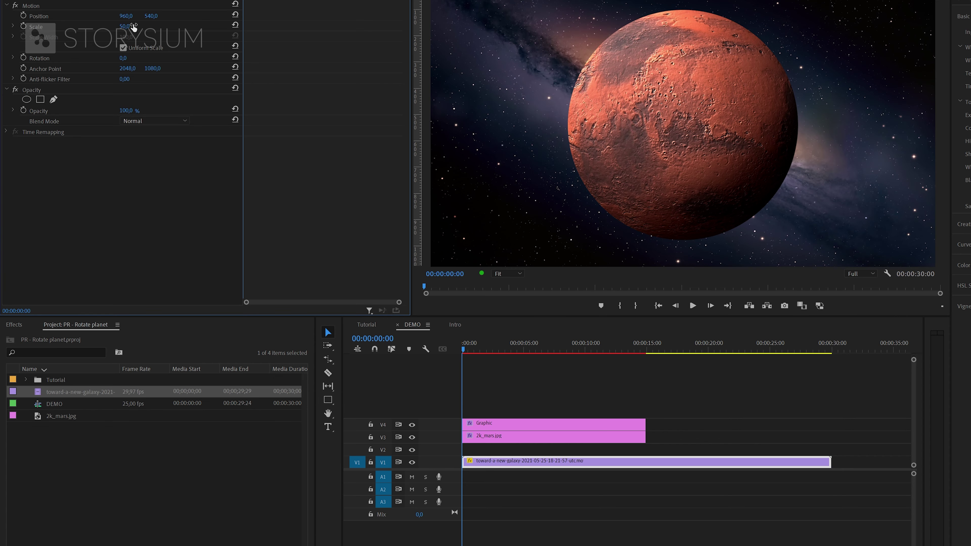
drag(482, 351, 517, 365)
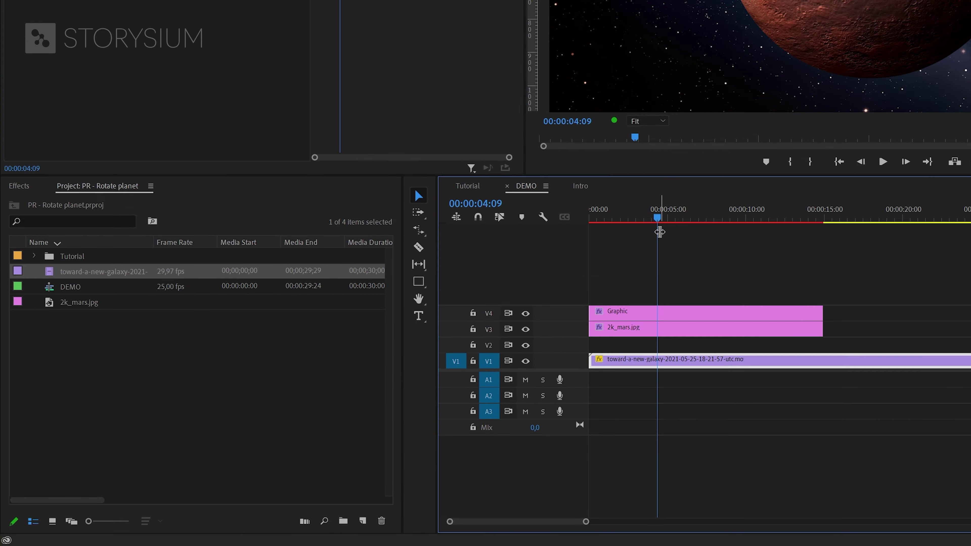
Create a Color Matte sampled from the Mars surface (904531) and lay it on V2 spanning Mars
click(362, 521)
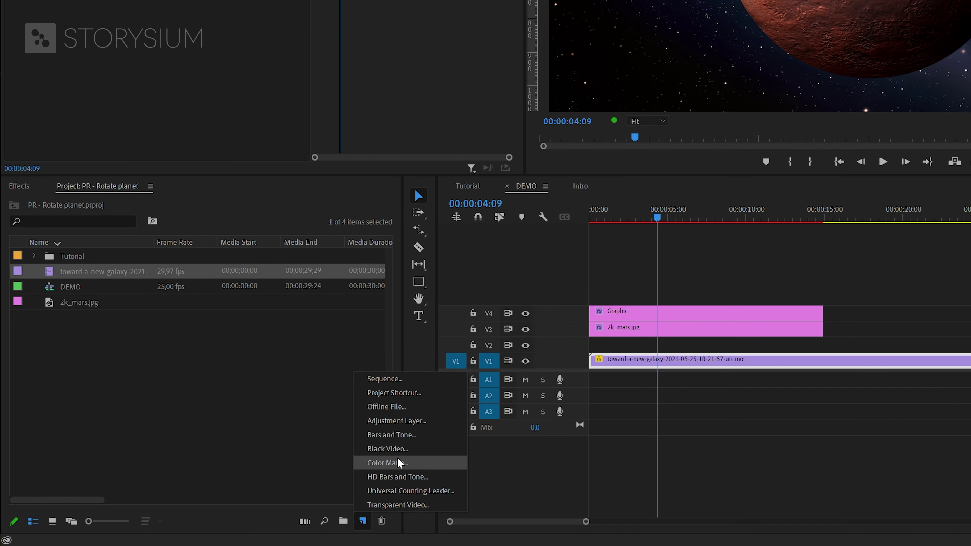
click(389, 462)
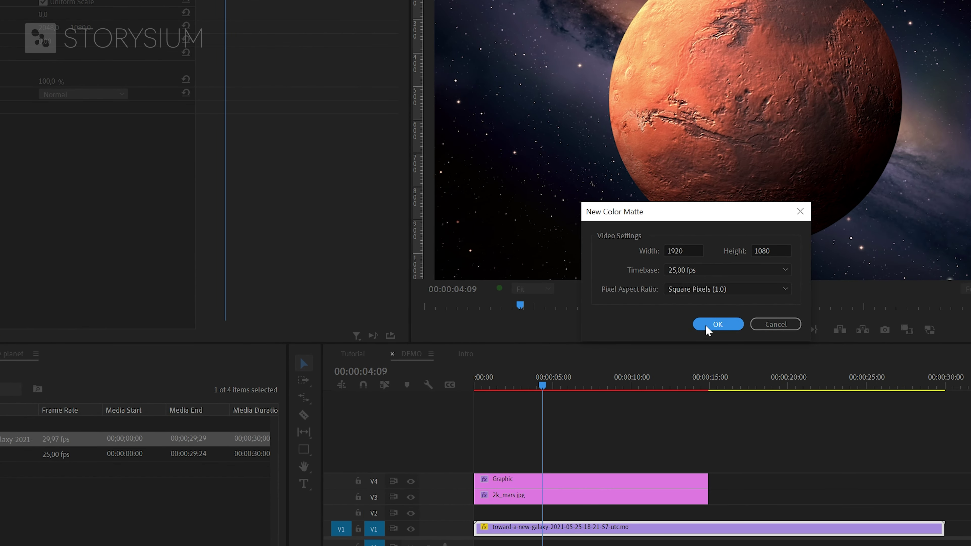
click(716, 325)
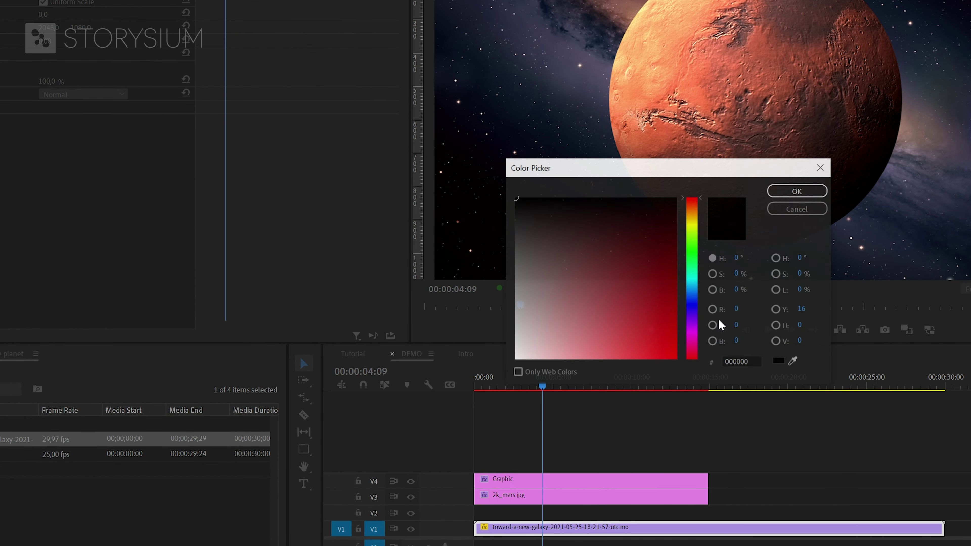
click(792, 361)
click(787, 86)
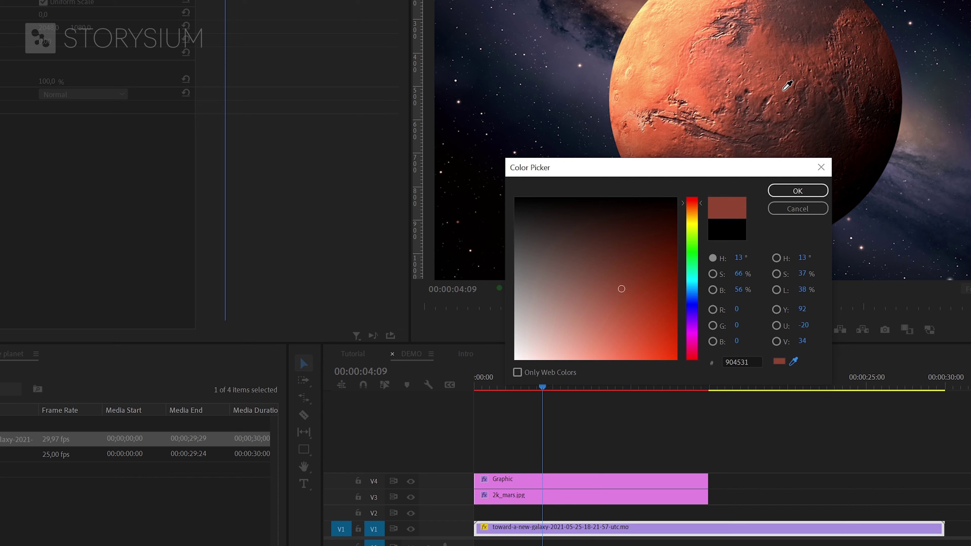
click(796, 191)
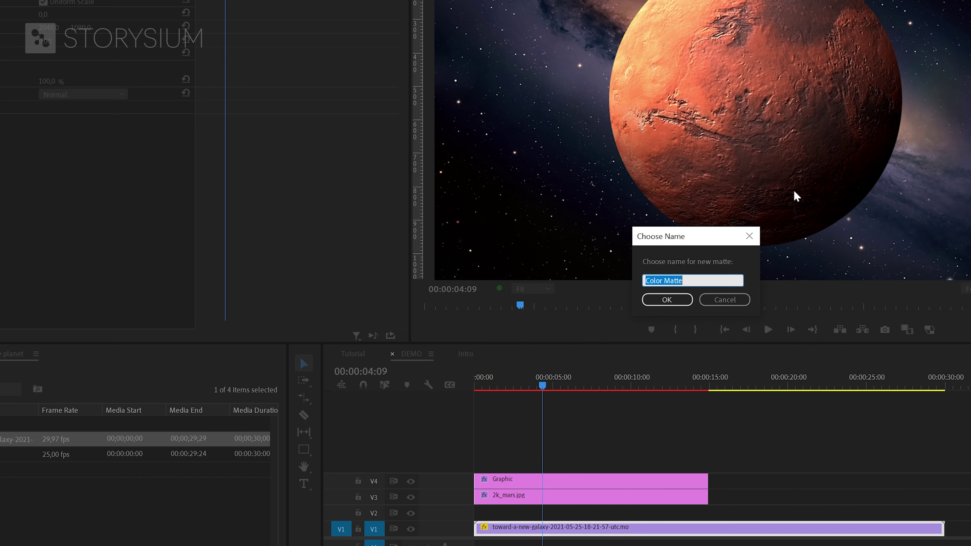
click(688, 300)
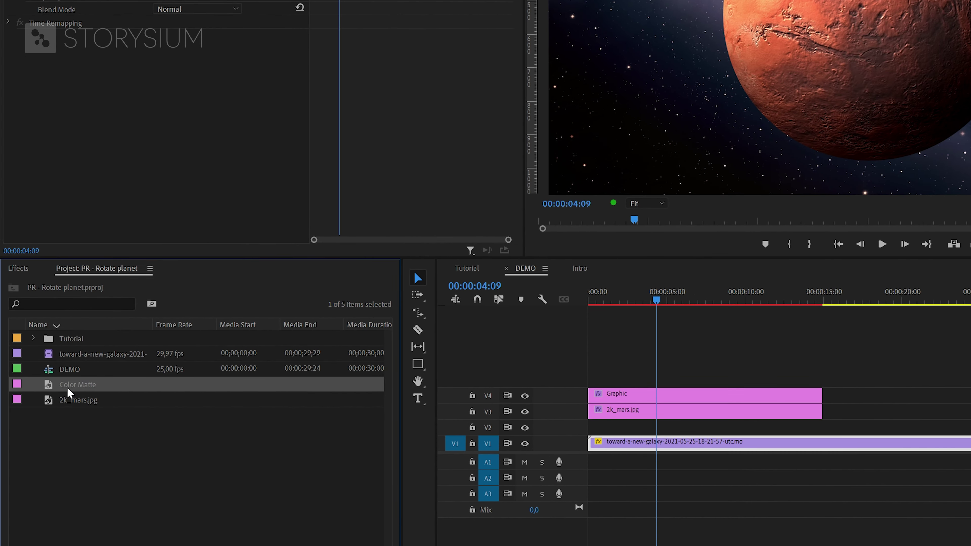
drag(69, 387, 584, 427)
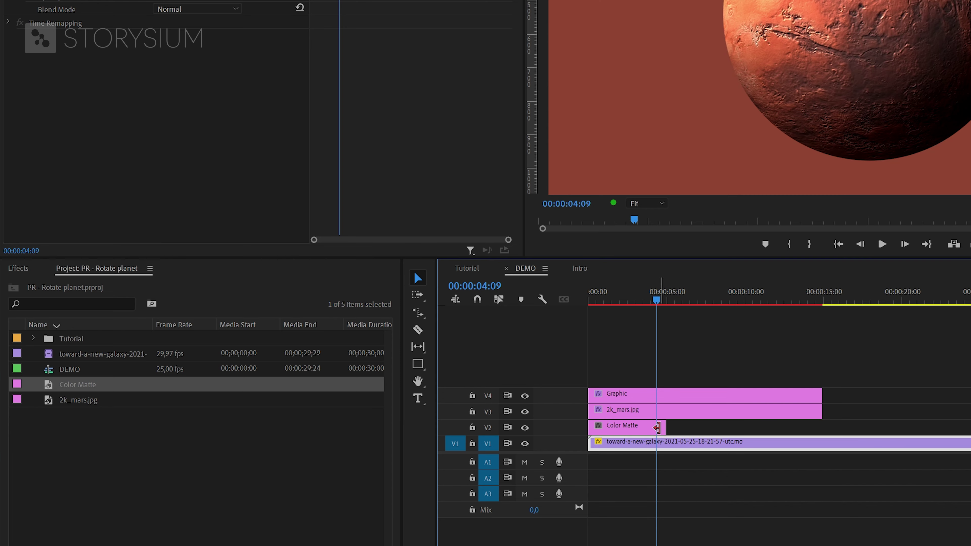
drag(665, 427, 821, 426)
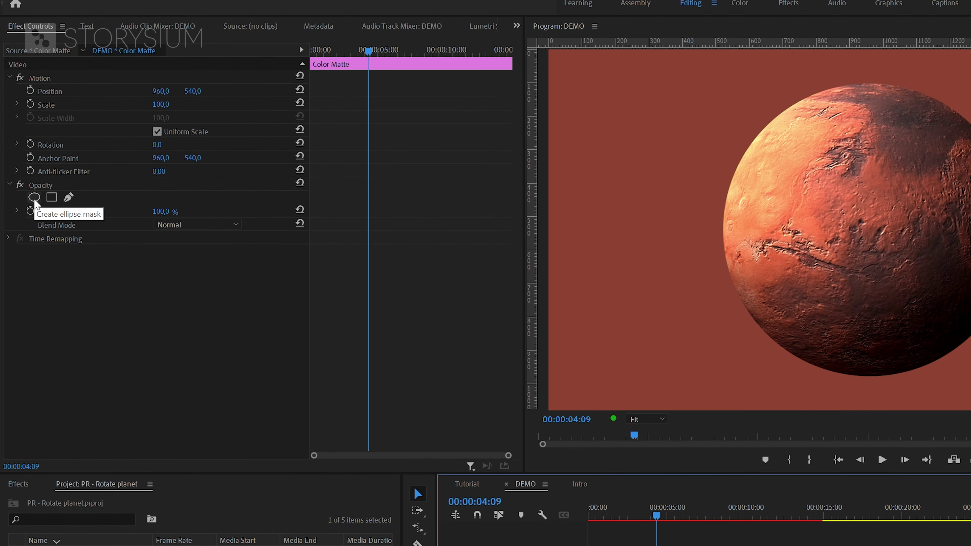
Give the Color Matte a wide ellipse mask across Mars, heavily feathered, at 57% opacity
click(34, 142)
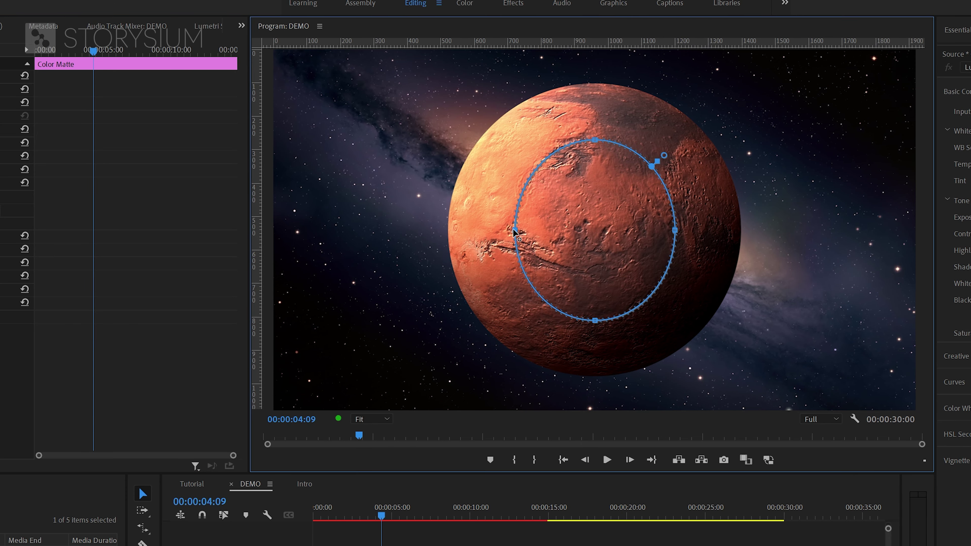
drag(514, 230, 414, 230)
drag(675, 230, 791, 231)
drag(732, 235, 720, 236)
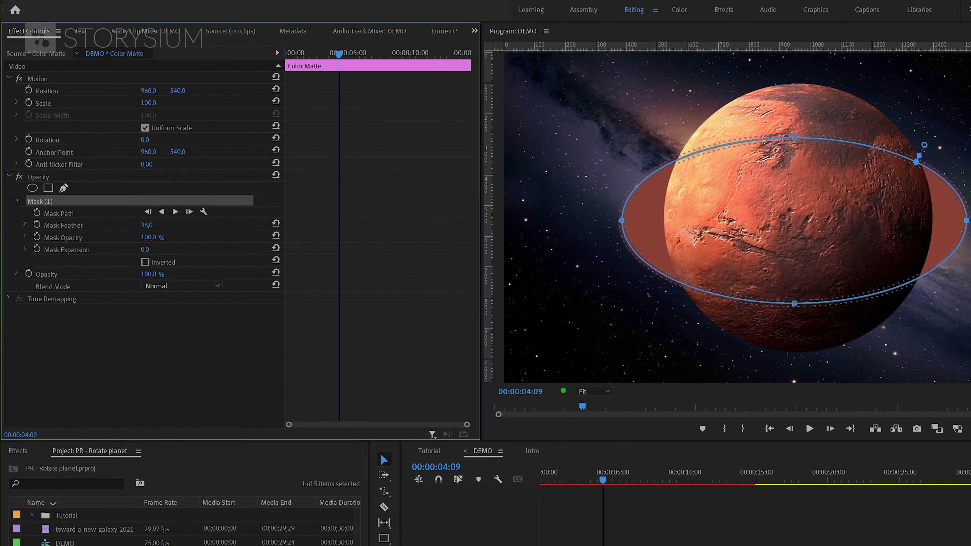
drag(823, 151, 839, 117)
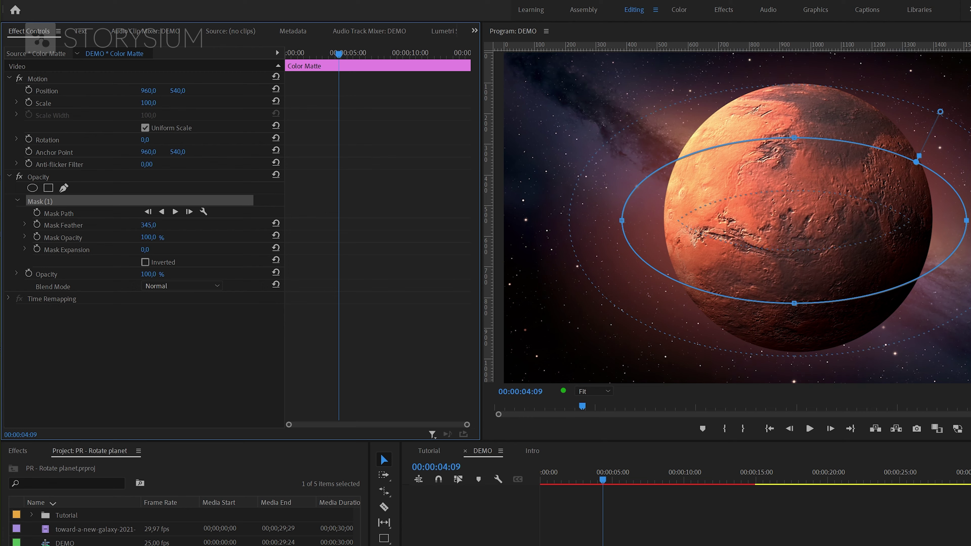
drag(149, 274, 132, 275)
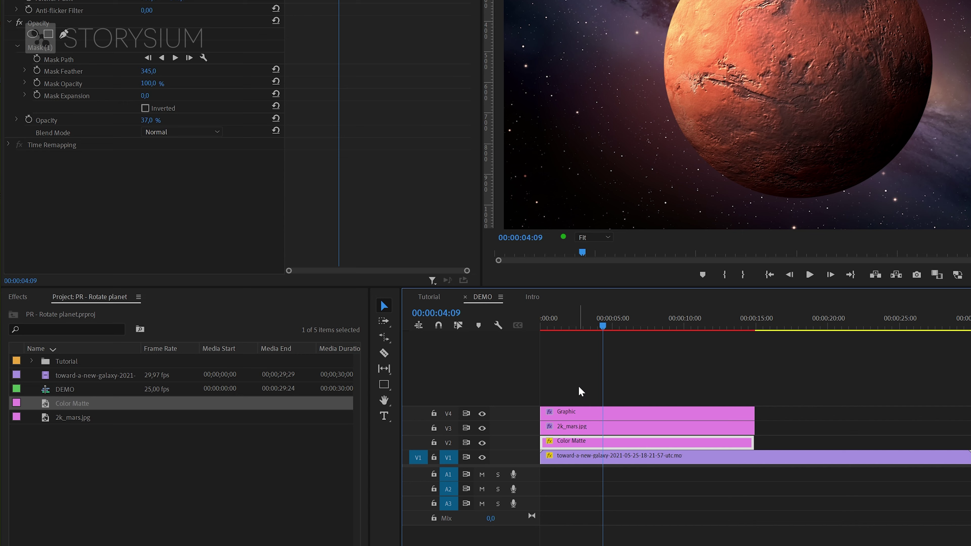
Nest the Graphic and 2k_mars.jpg clips into Nested Sequence 16
drag(578, 386, 594, 427)
right_click(594, 427)
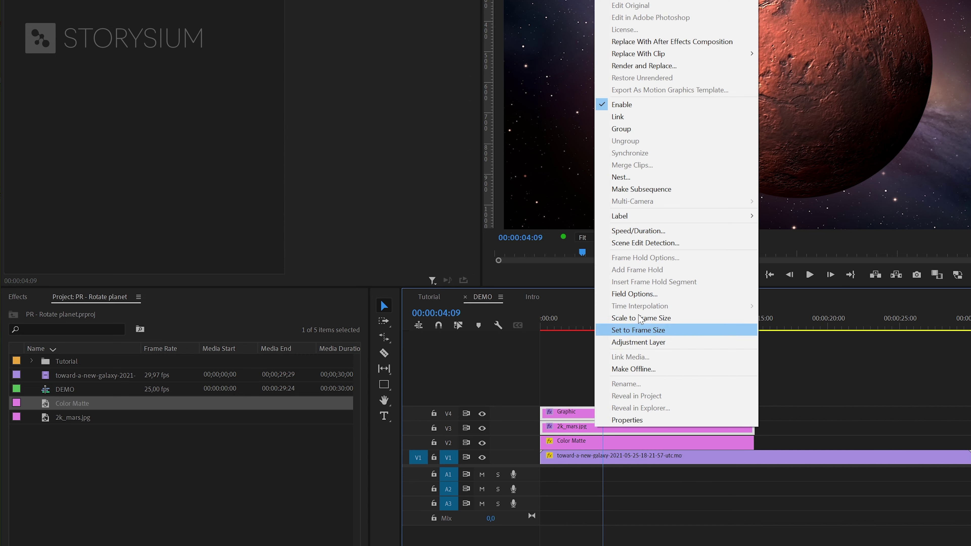
click(626, 178)
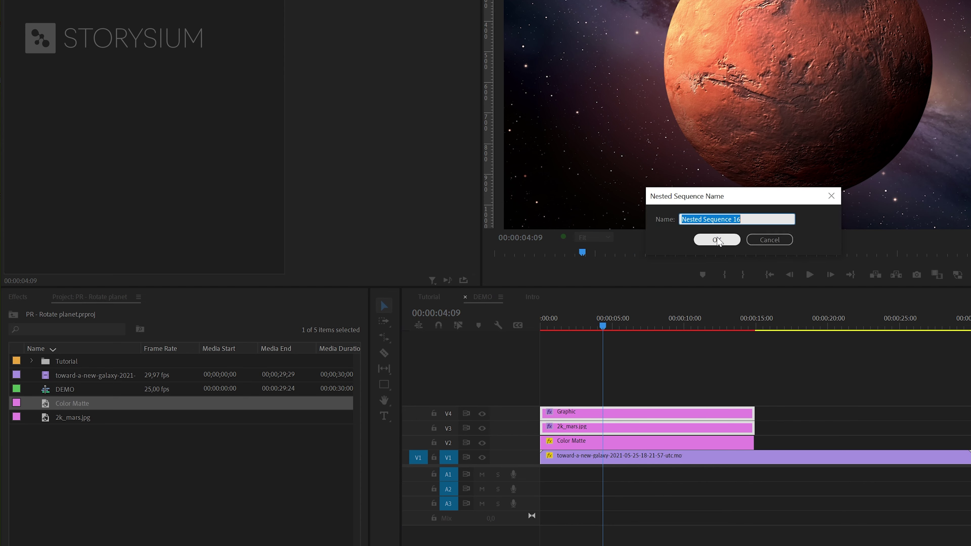
click(716, 239)
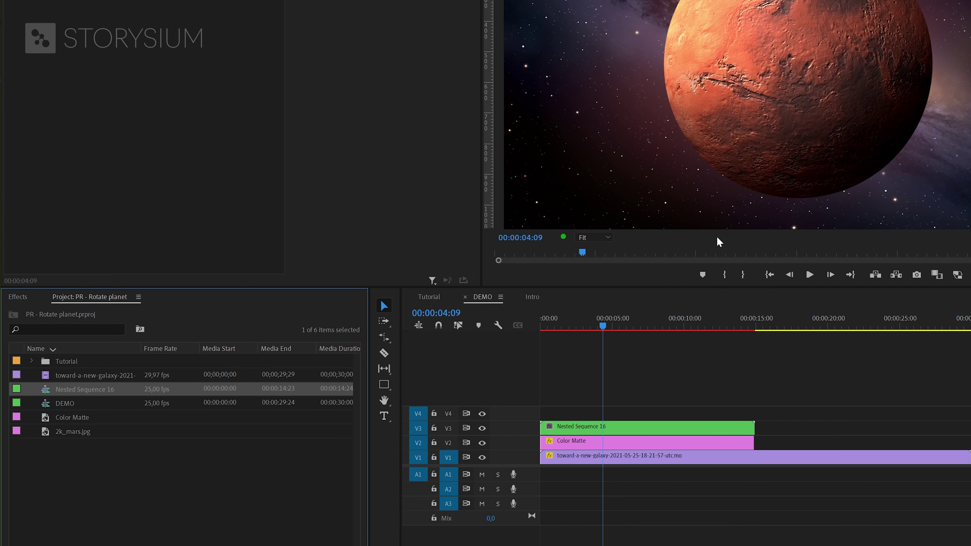
Set the nested clip's Motion Rotation to -25°
click(619, 428)
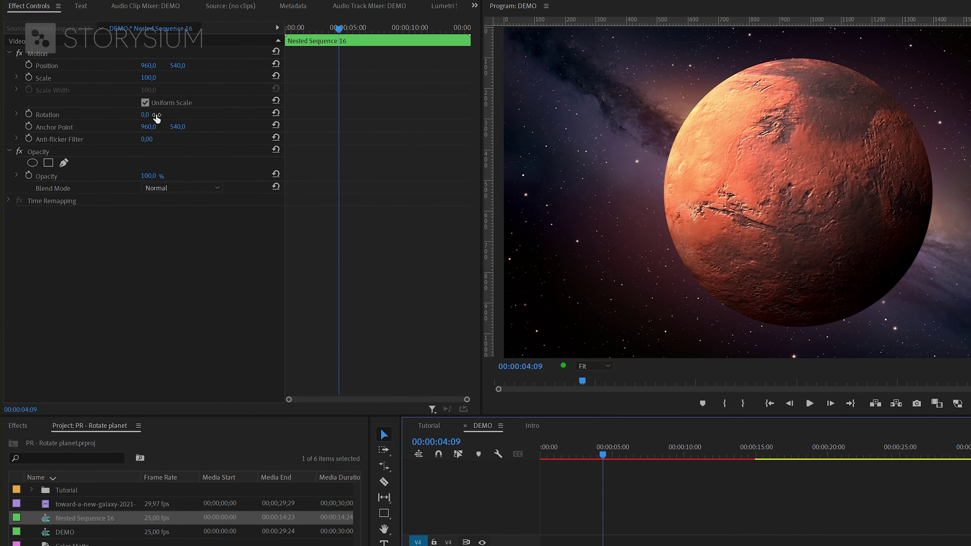
click(154, 137)
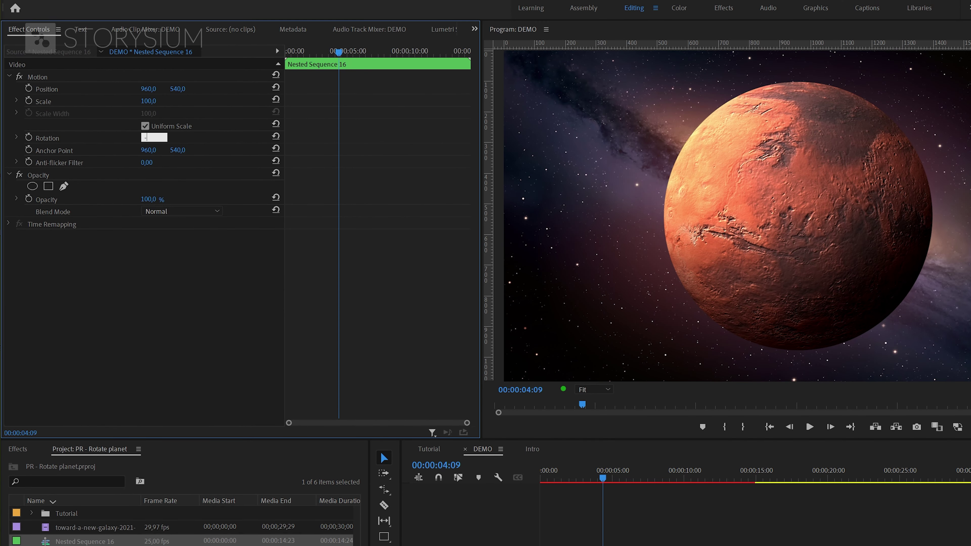
text(-25)
key(Return)
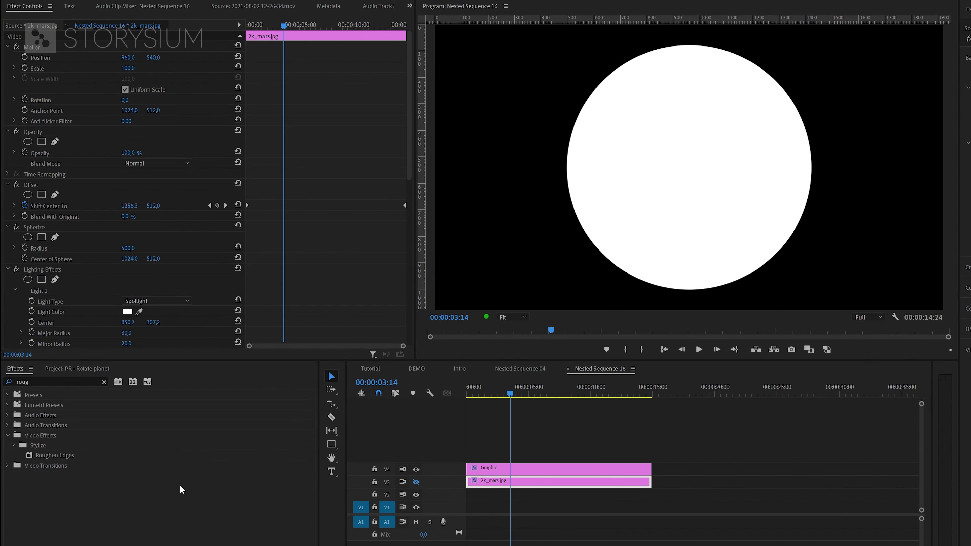
Apply Roughen Edges with Border 3 to the Graphic circle and turn V3's track output back on
drag(60, 455, 530, 472)
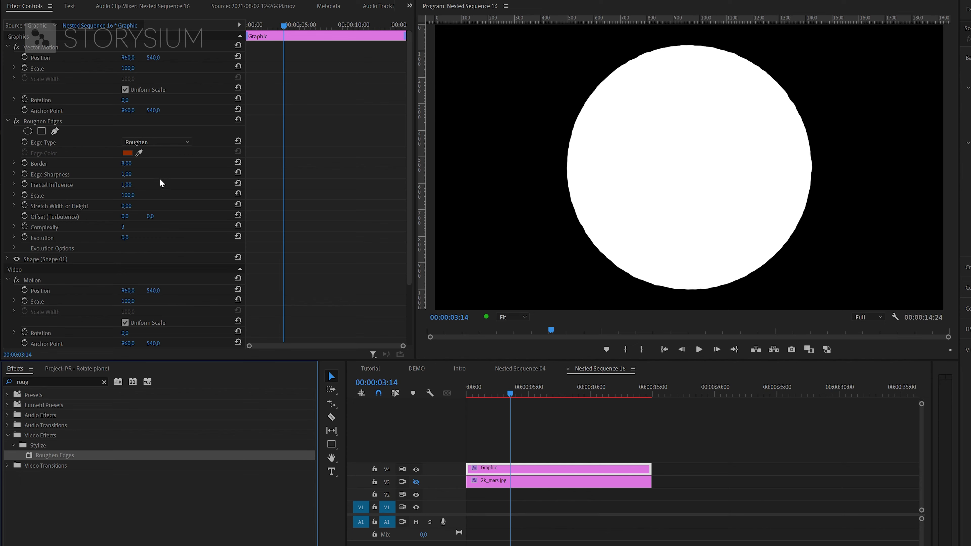
click(130, 162)
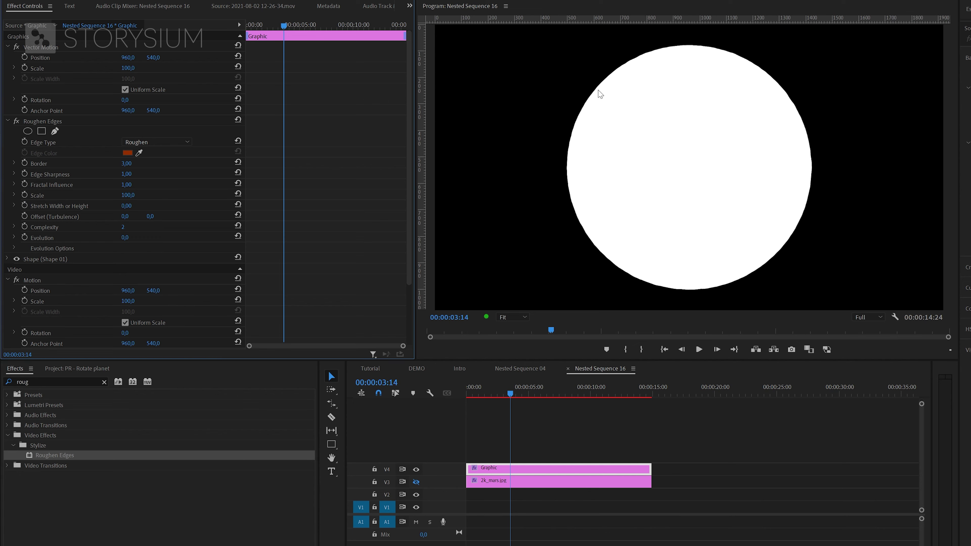
click(416, 482)
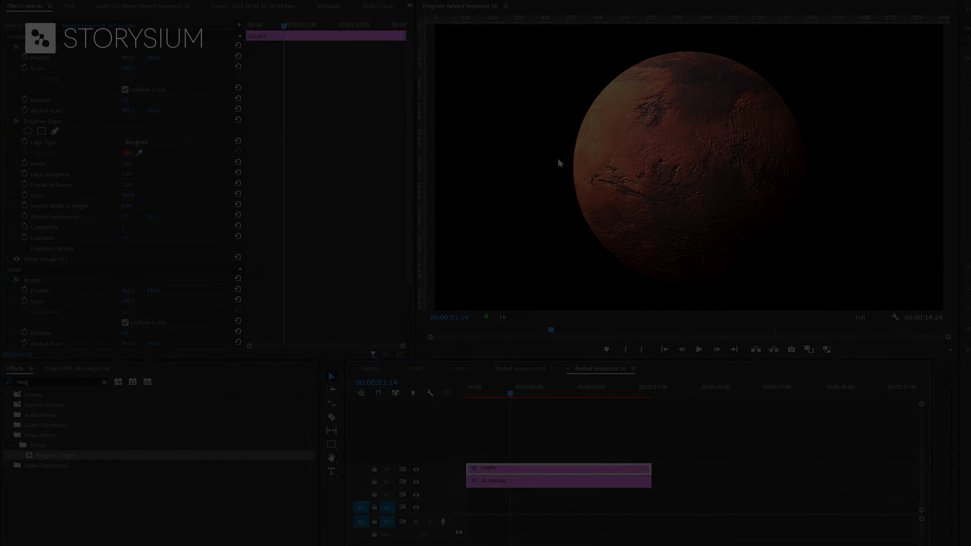